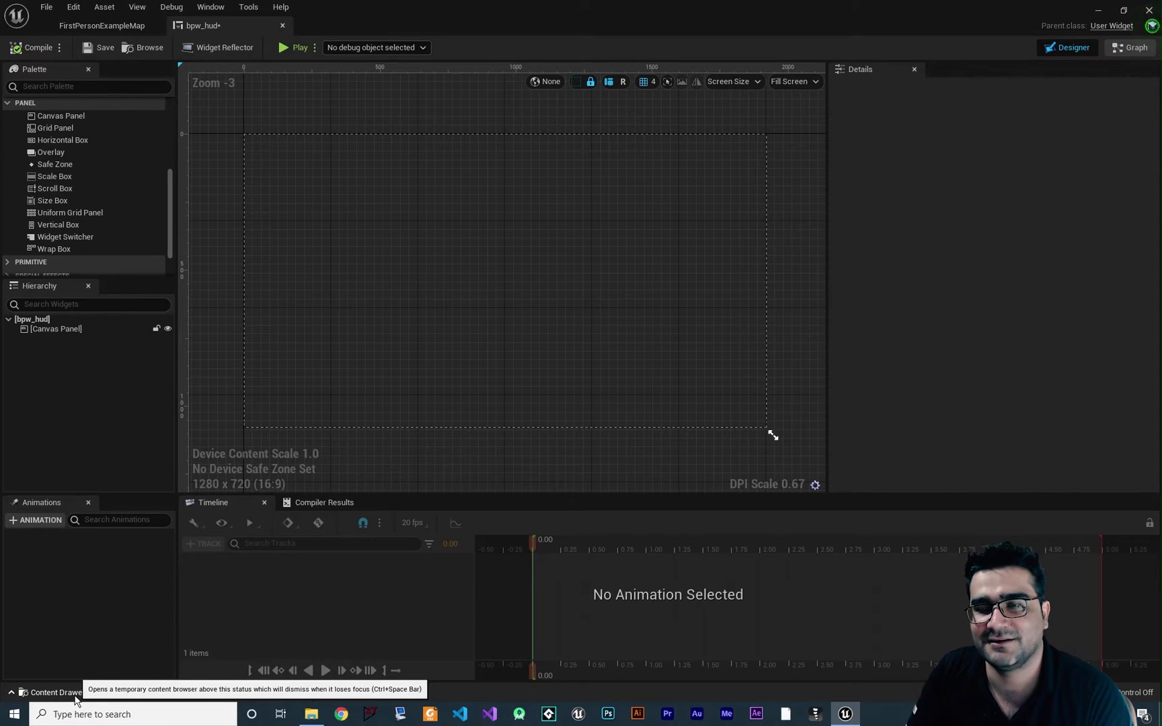
Step: Open the bp_MyCharecter blueprint from myClasses, then return to the bpw_hud widget designer
click(76, 698)
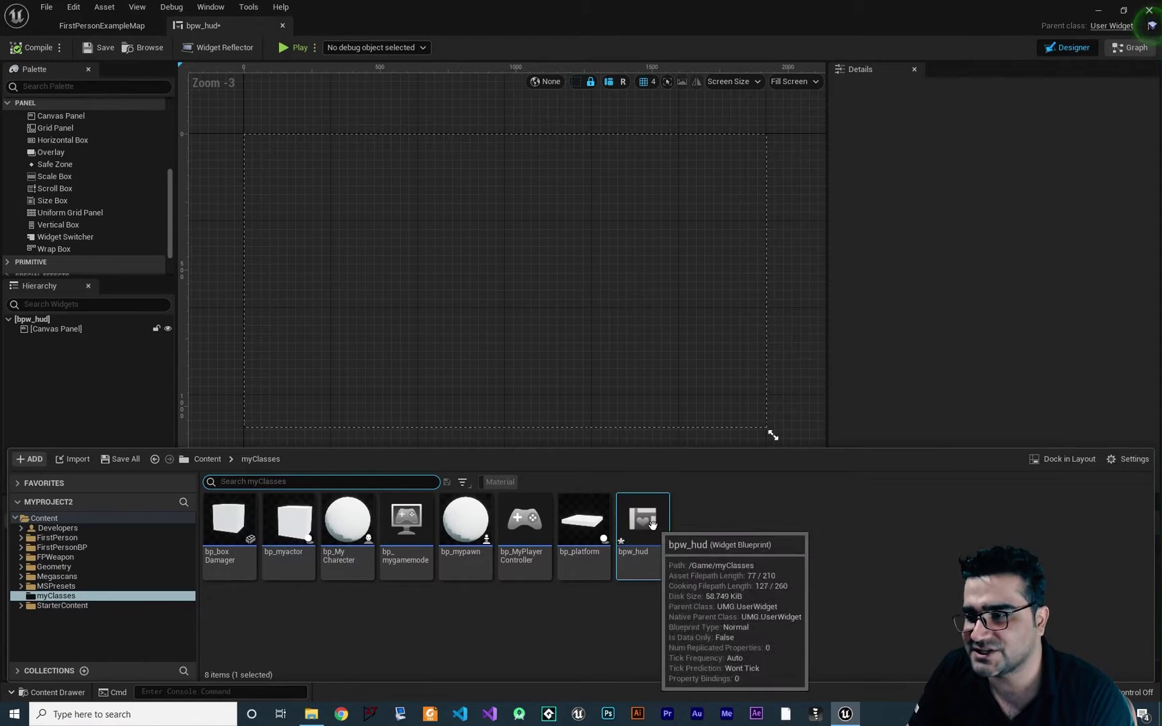
double_click(347, 528)
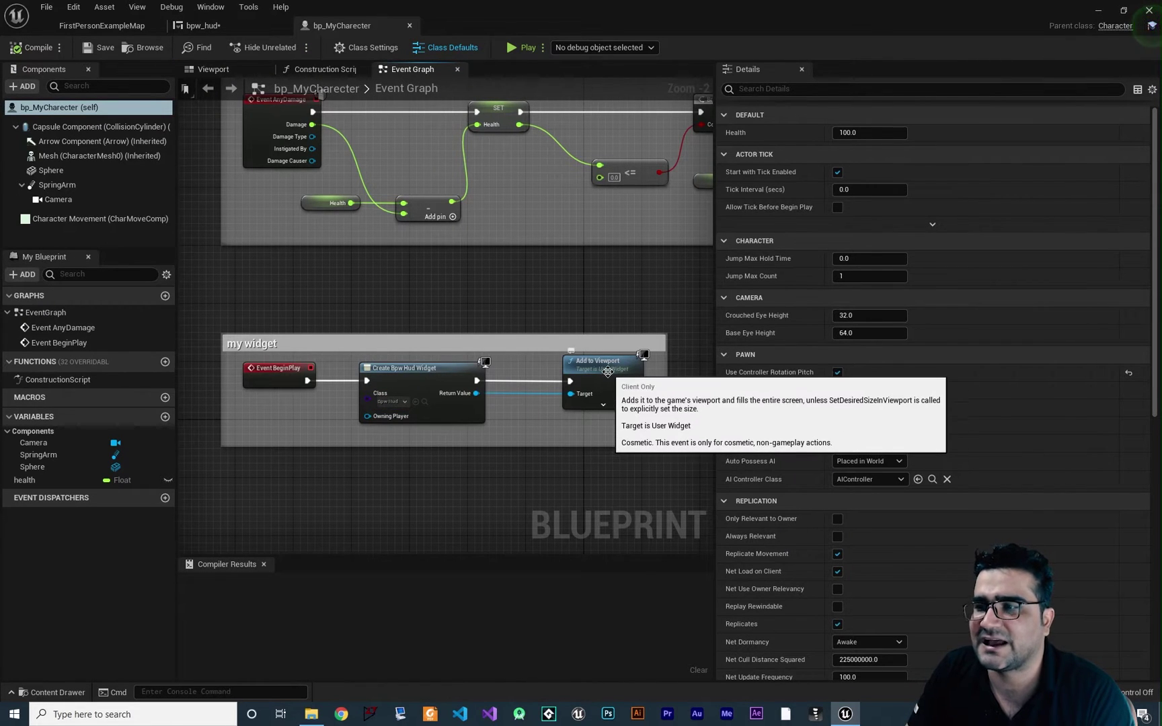
click(201, 26)
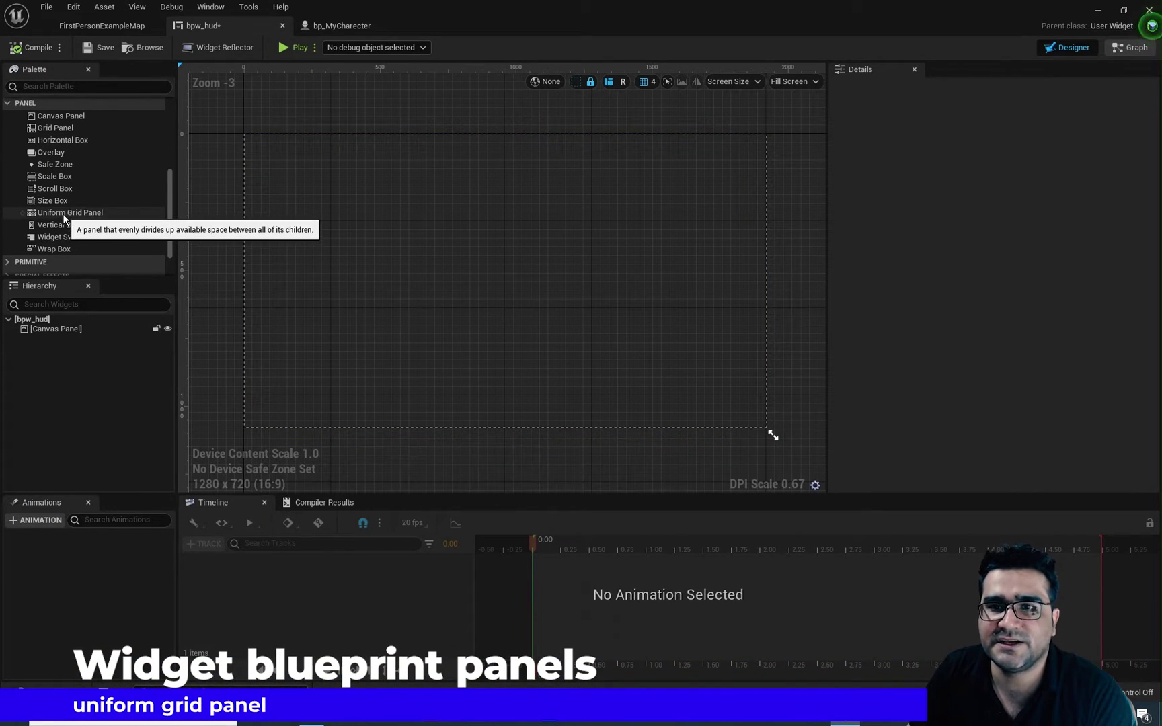
Step: Place a roughly 863×398 Uniform Grid Panel at 512, 232 and nest a button inside it
drag(62, 214, 644, 350)
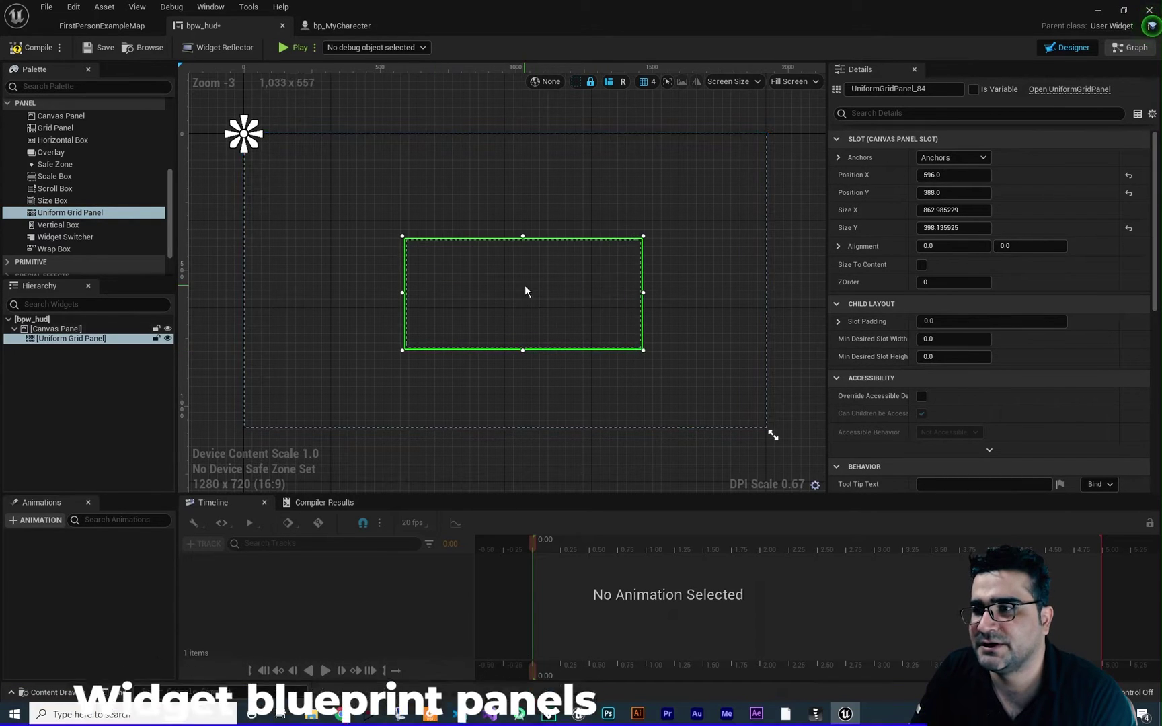
drag(525, 291, 502, 248)
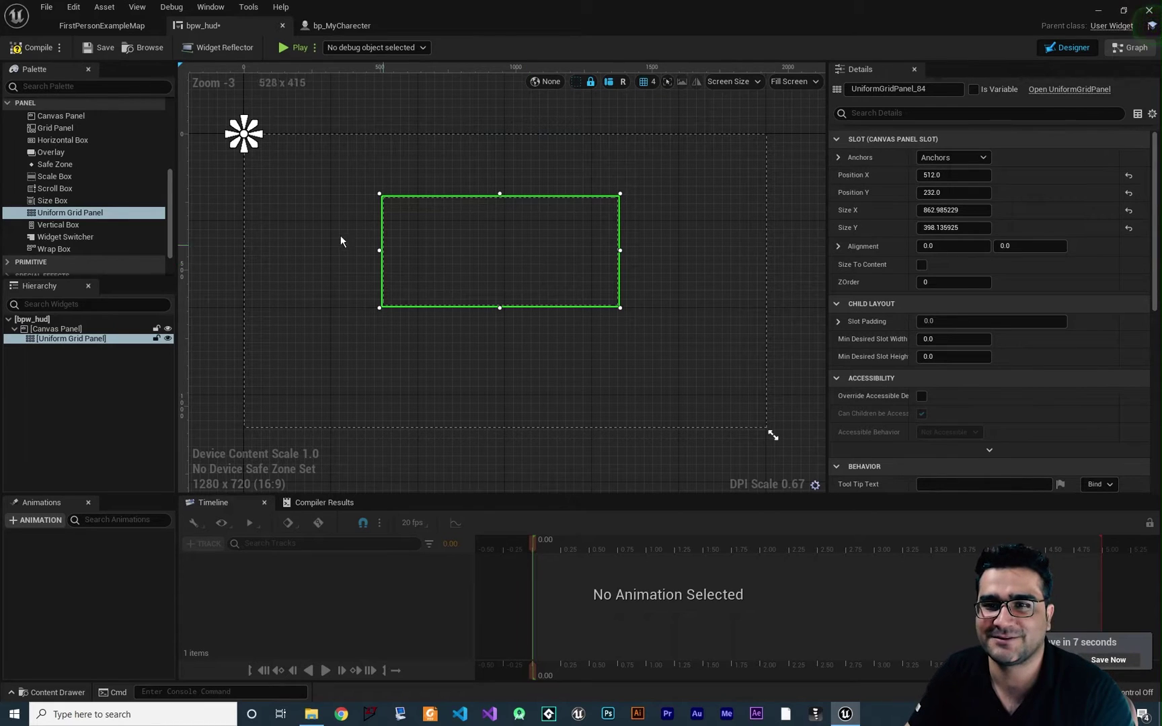
scroll(85, 229, up, 5)
drag(48, 128, 77, 340)
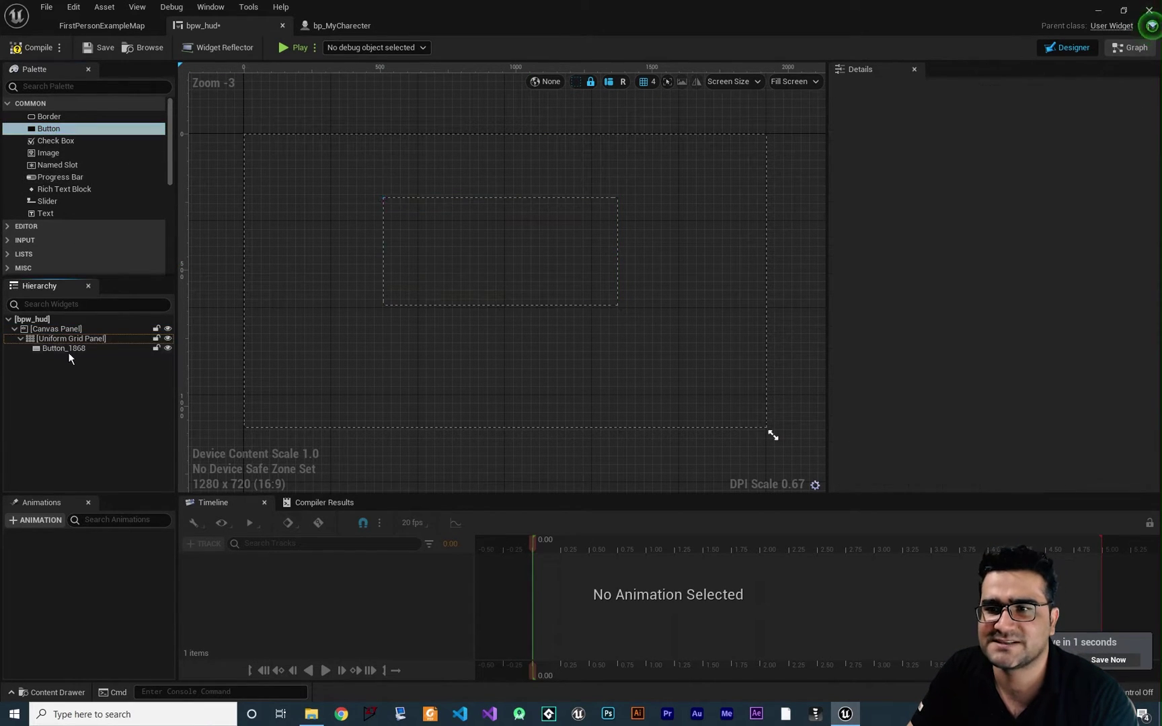
Step: Give Button_1868 a 200 × 200 normal image size and fill alignment both horizontally and vertically
click(73, 348)
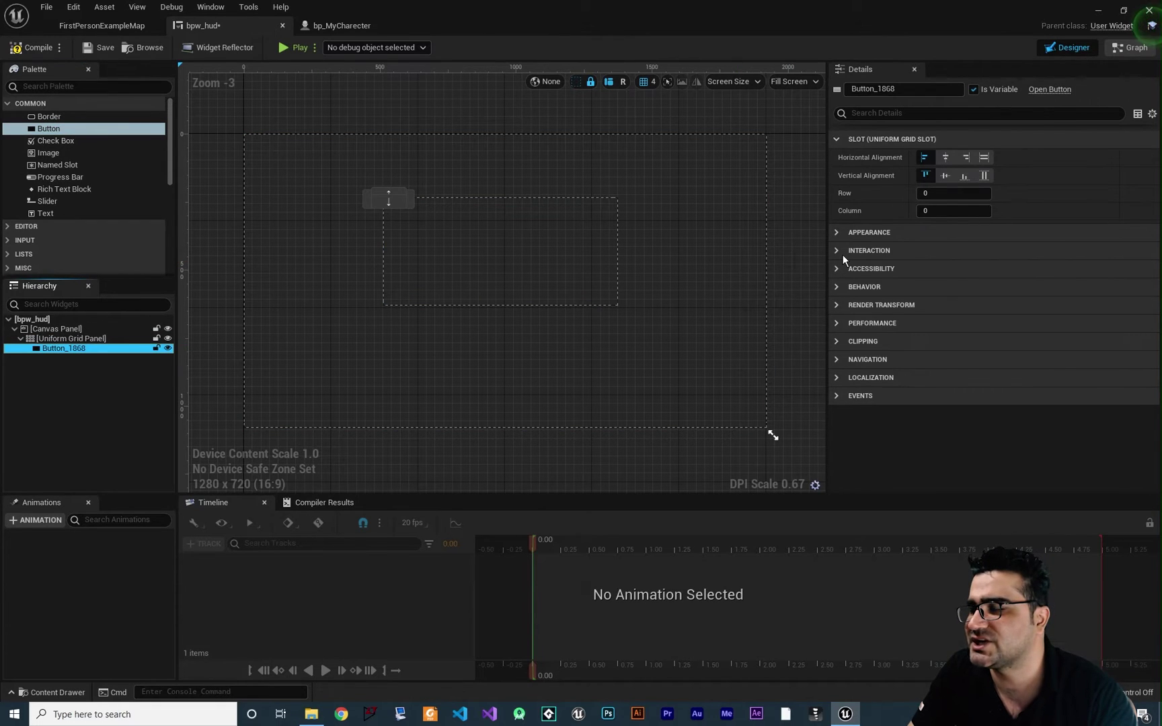
click(837, 232)
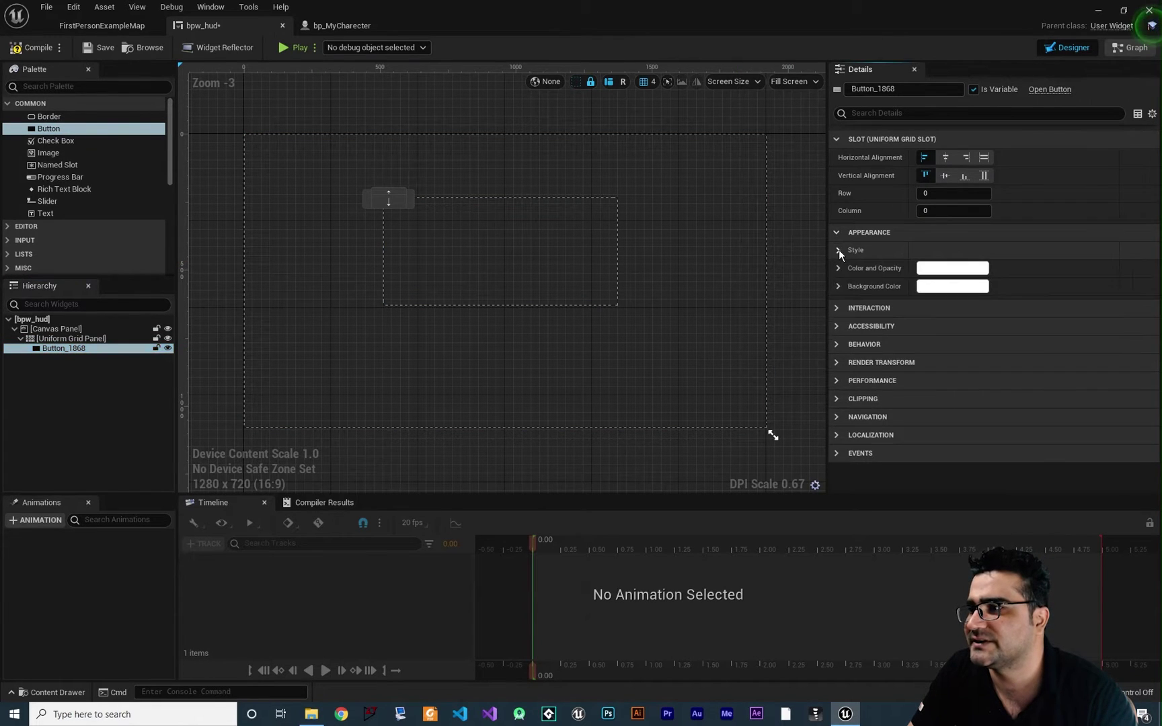
click(839, 249)
click(847, 268)
click(945, 329)
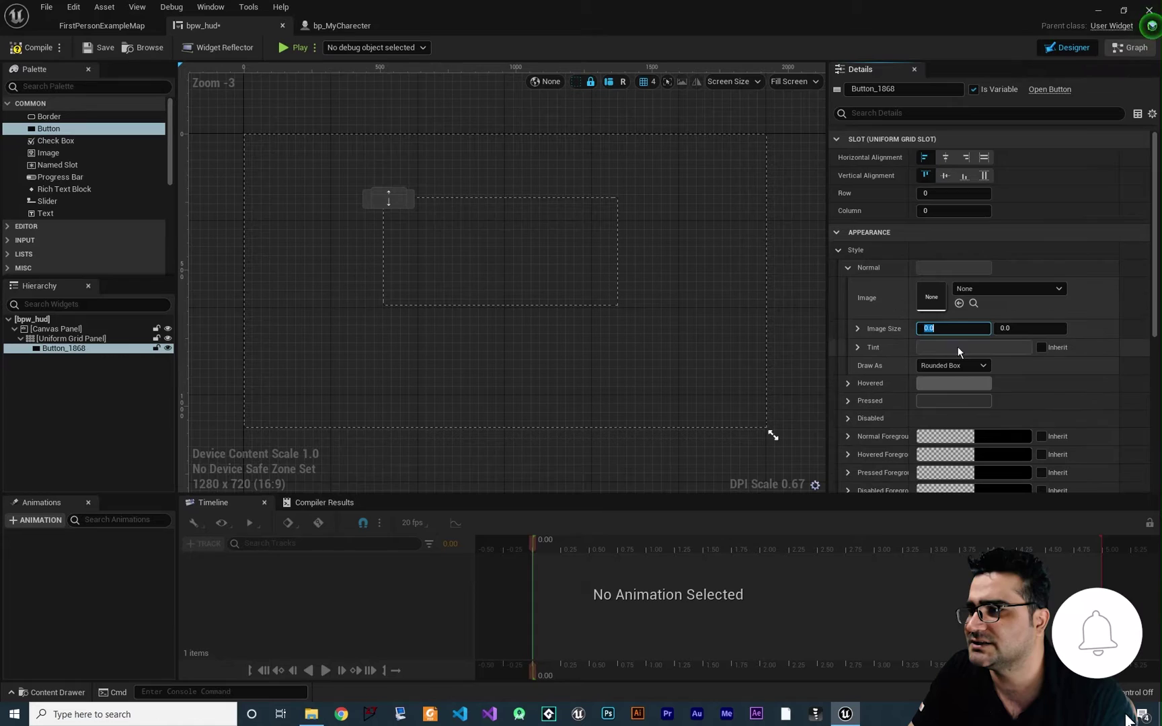
text(200)
key(Tab)
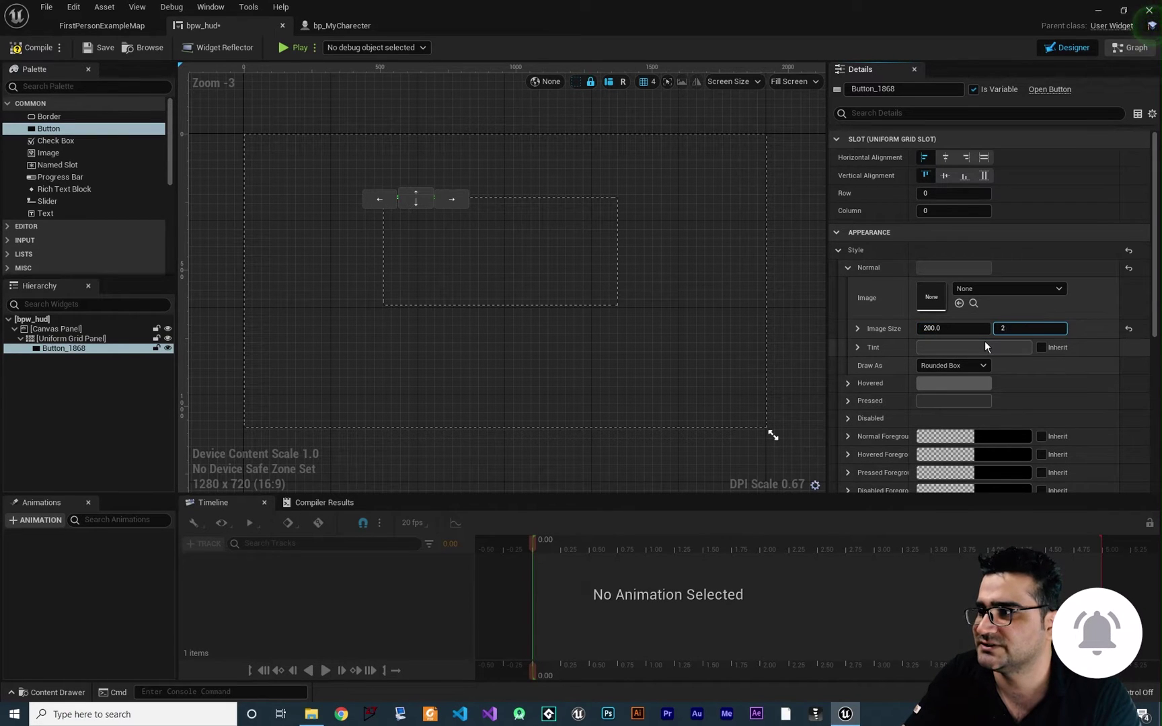
text(200)
key(Return)
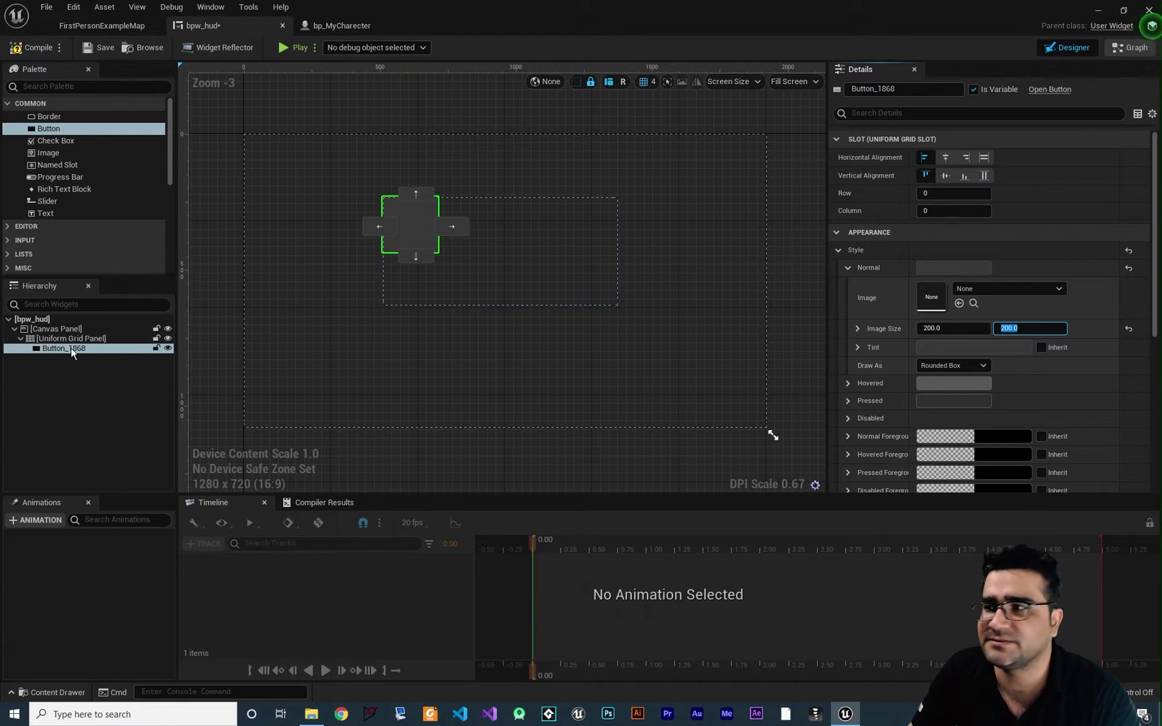
click(984, 157)
click(984, 175)
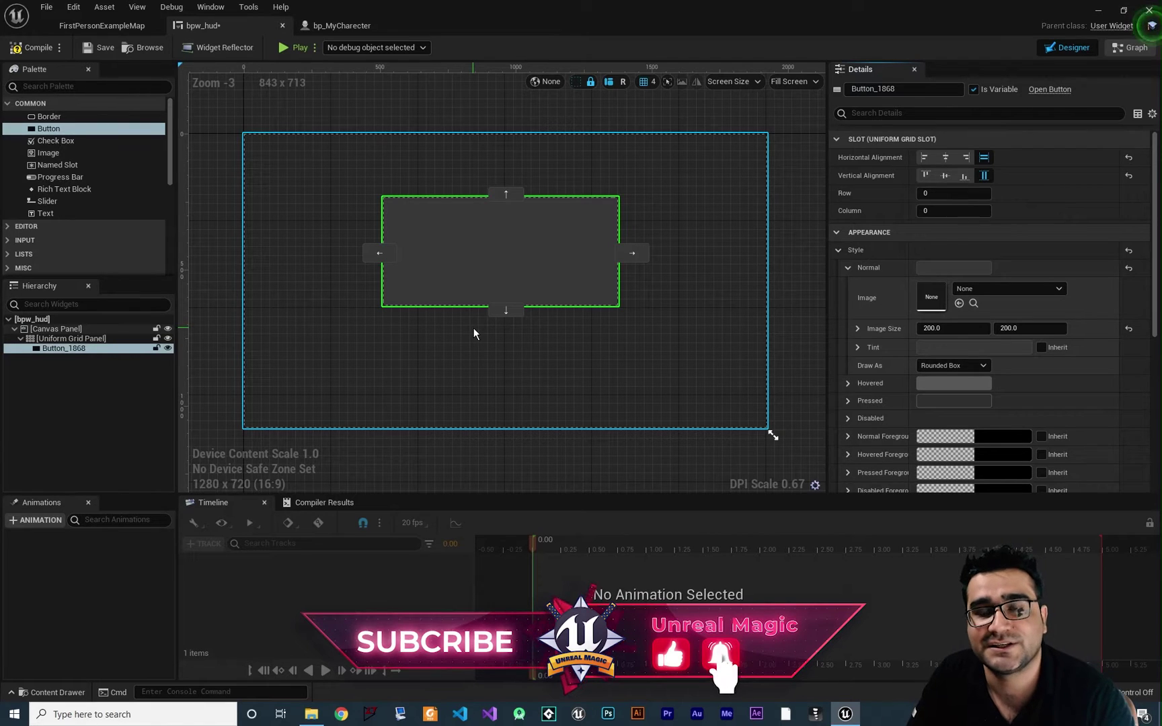
Step: Move Button_1868 to column 1, row 1, the grid's lower-right cell, keeping its name
click(424, 348)
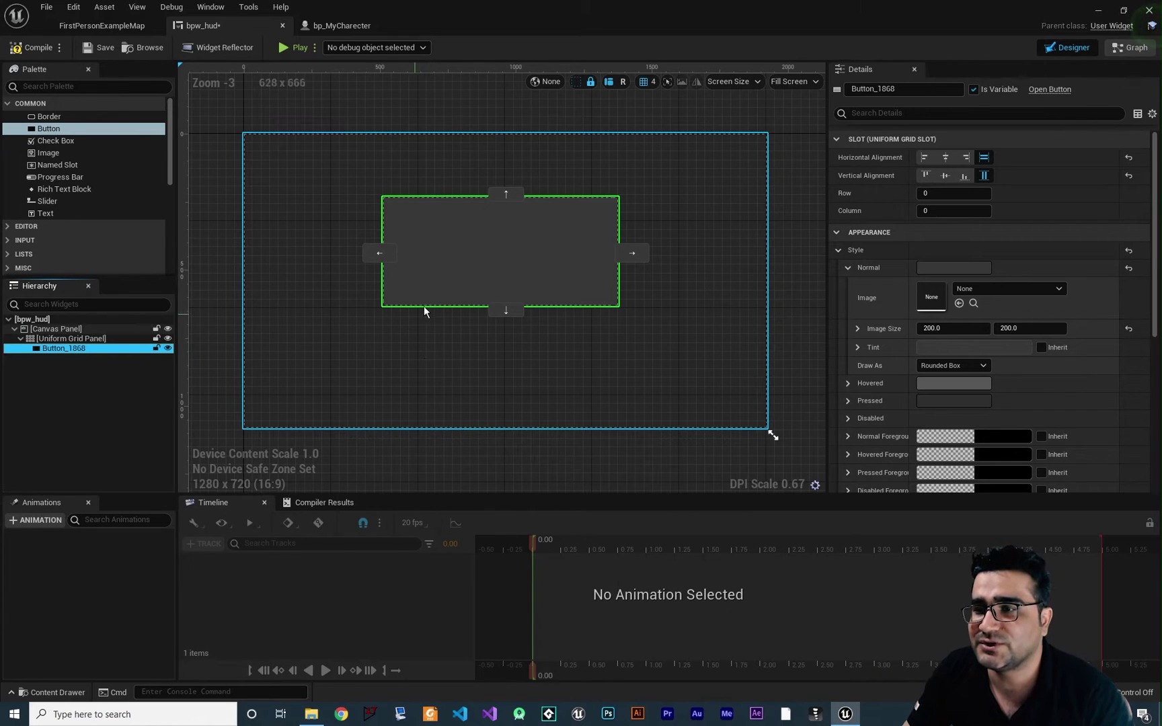
double_click(59, 350)
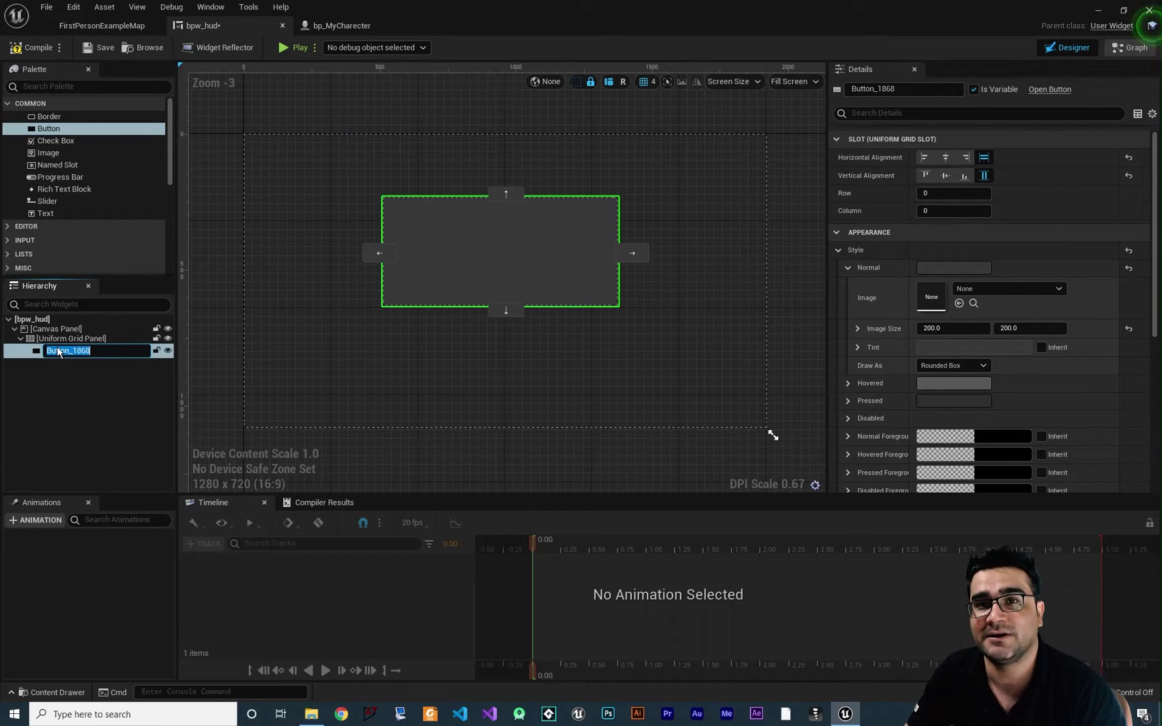
key(Escape)
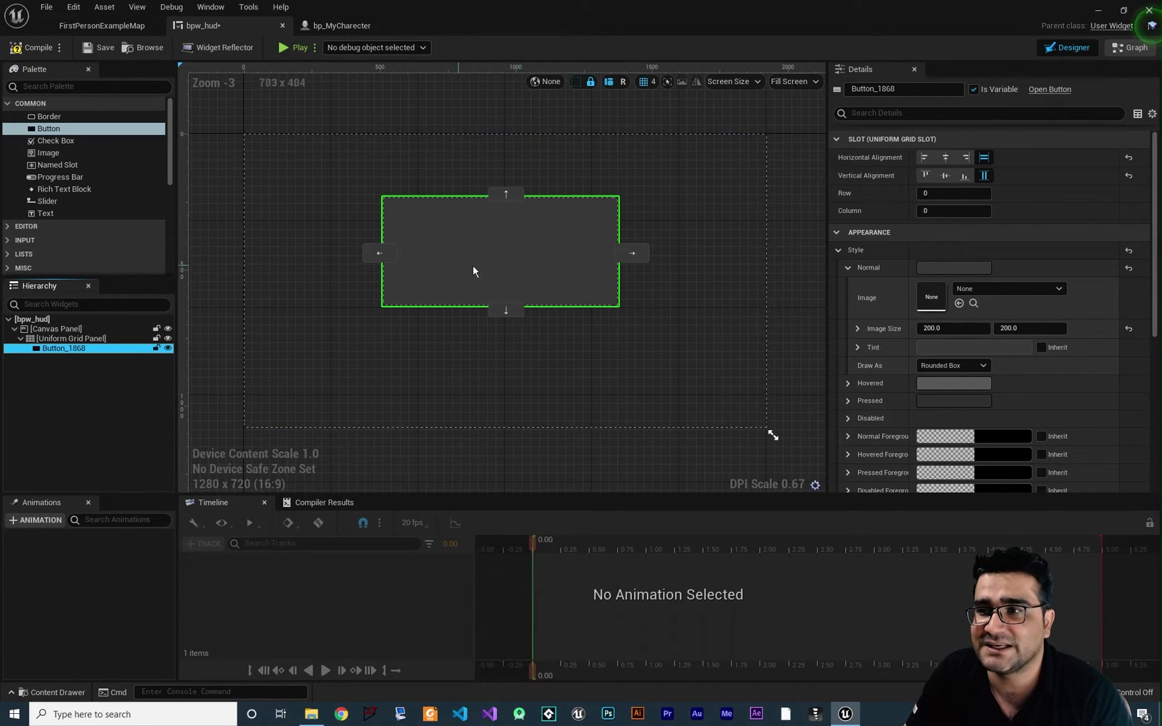
click(632, 253)
click(499, 293)
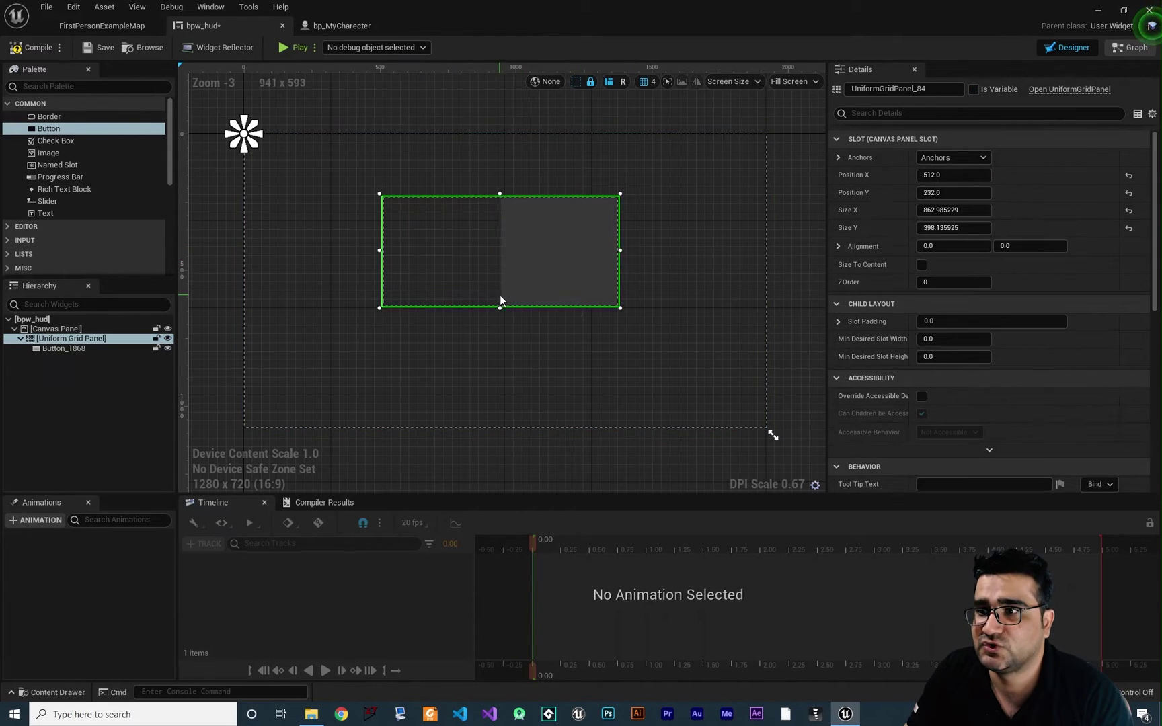
click(564, 252)
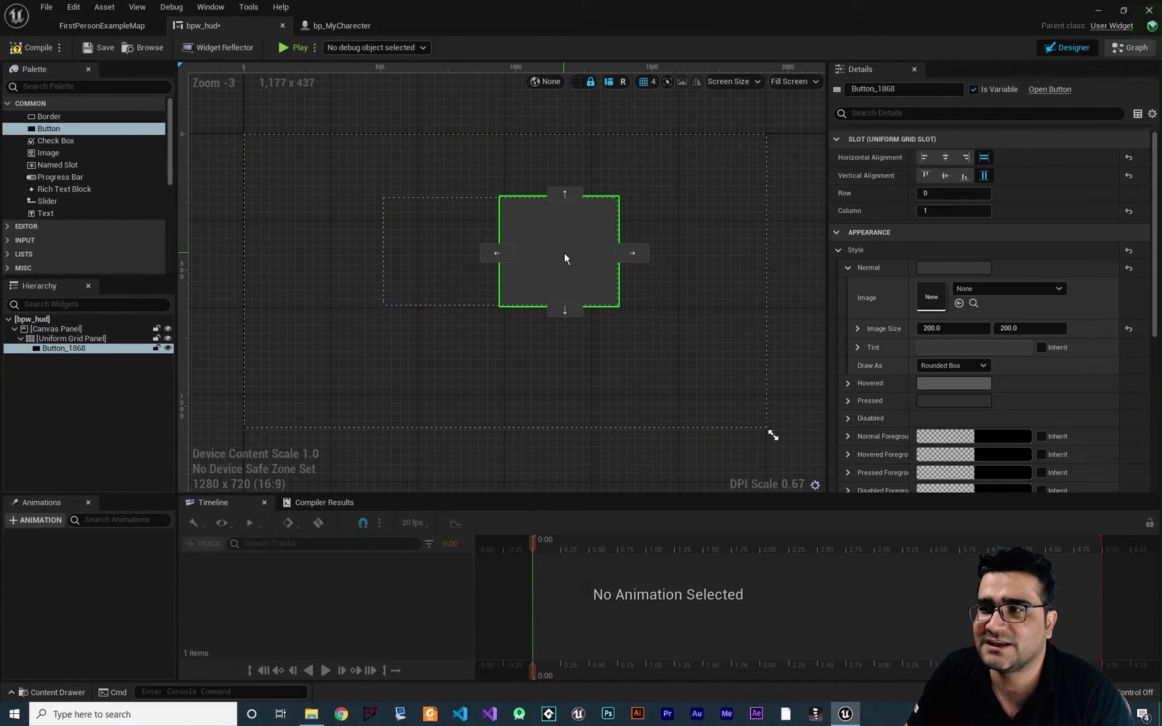
click(570, 312)
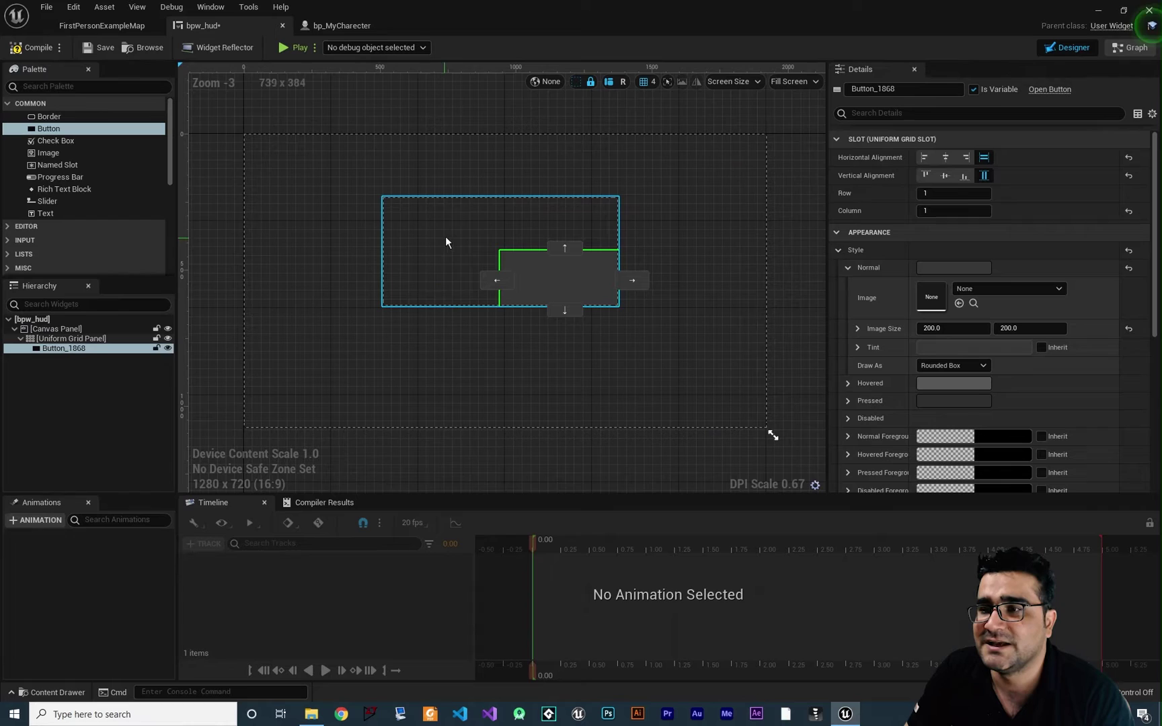
Step: Add a second button to the grid with a 200 × 200 image size and fill alignments
click(464, 317)
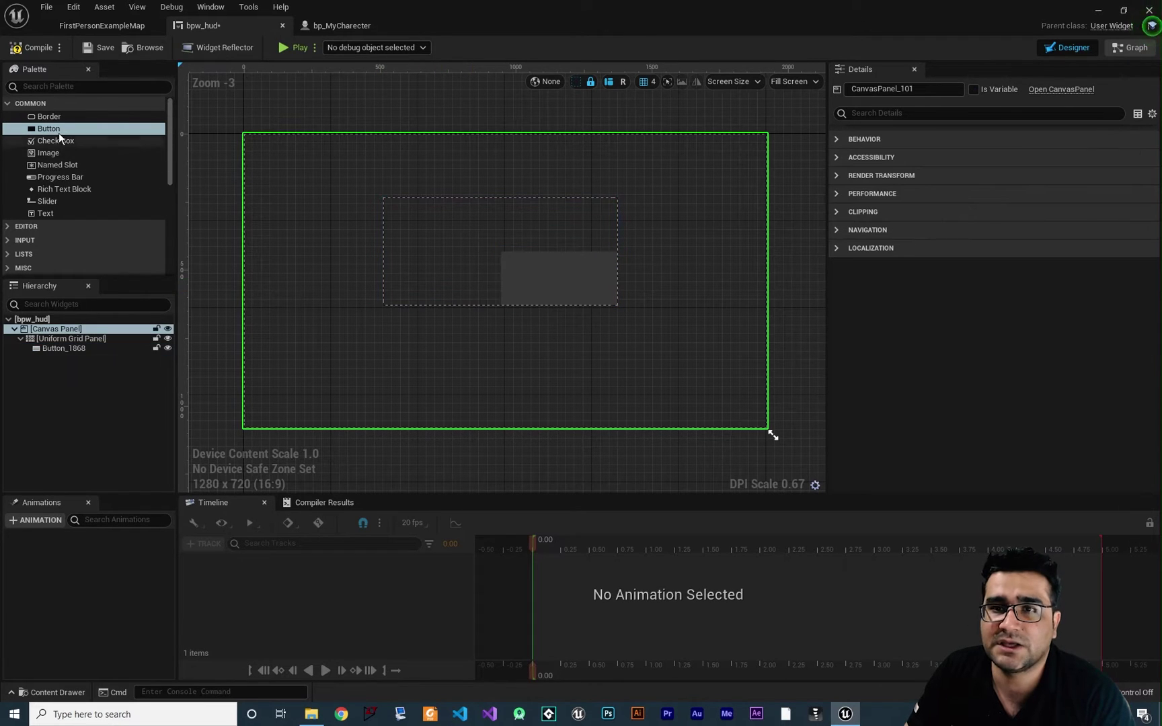
drag(54, 133, 95, 156)
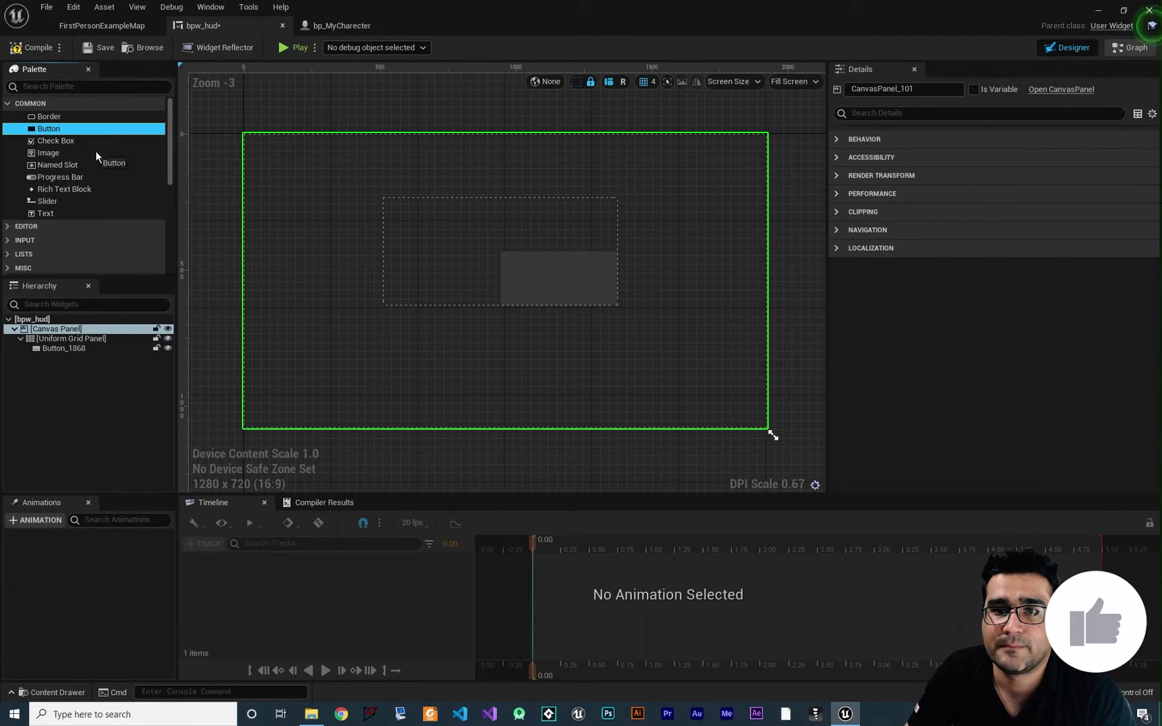
drag(88, 339, 86, 348)
click(955, 329)
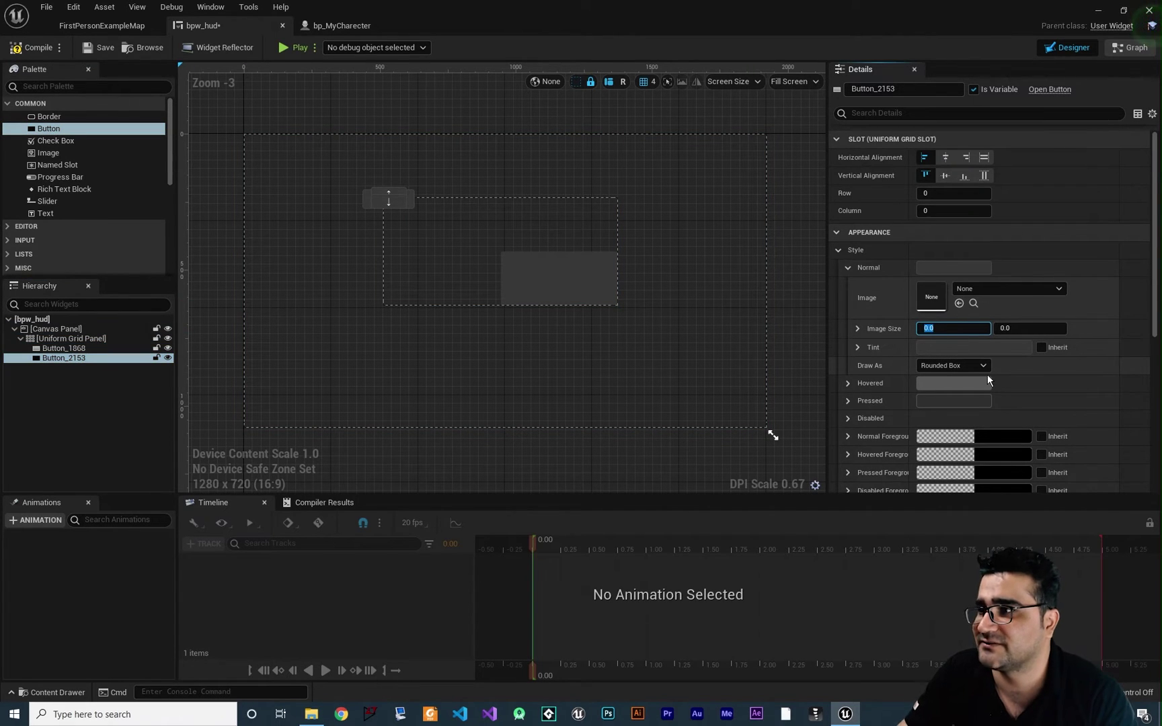
text(200)
key(Tab)
text(200)
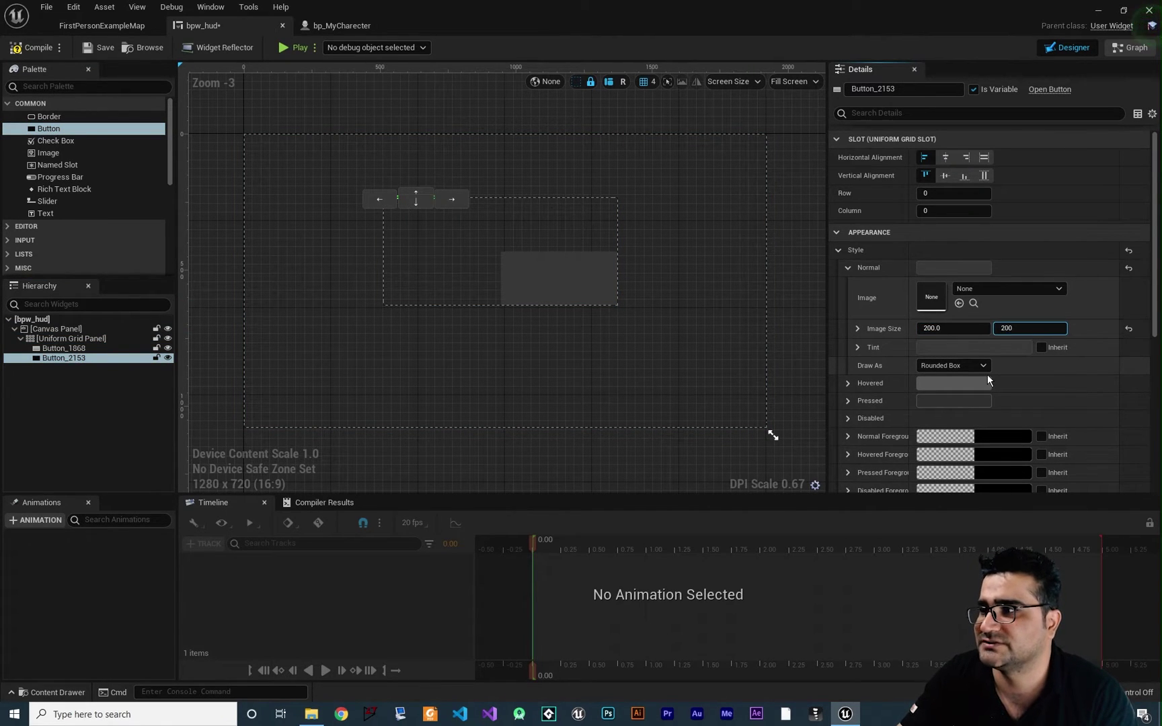
key(Return)
click(984, 158)
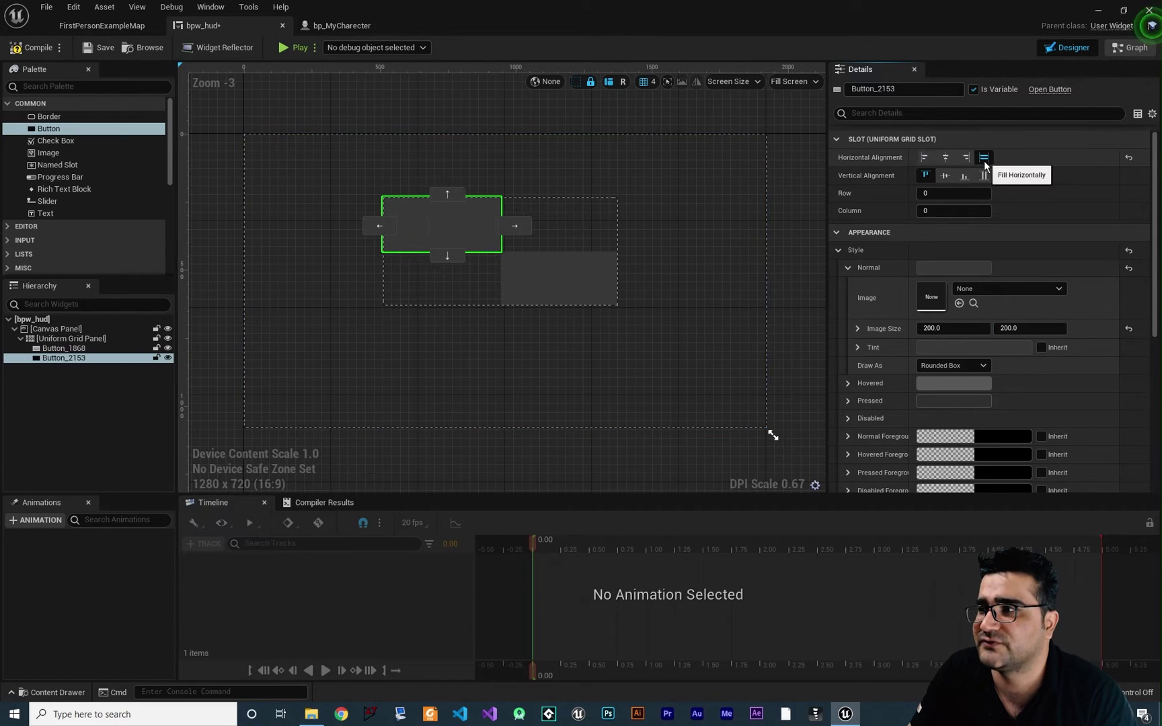
click(984, 175)
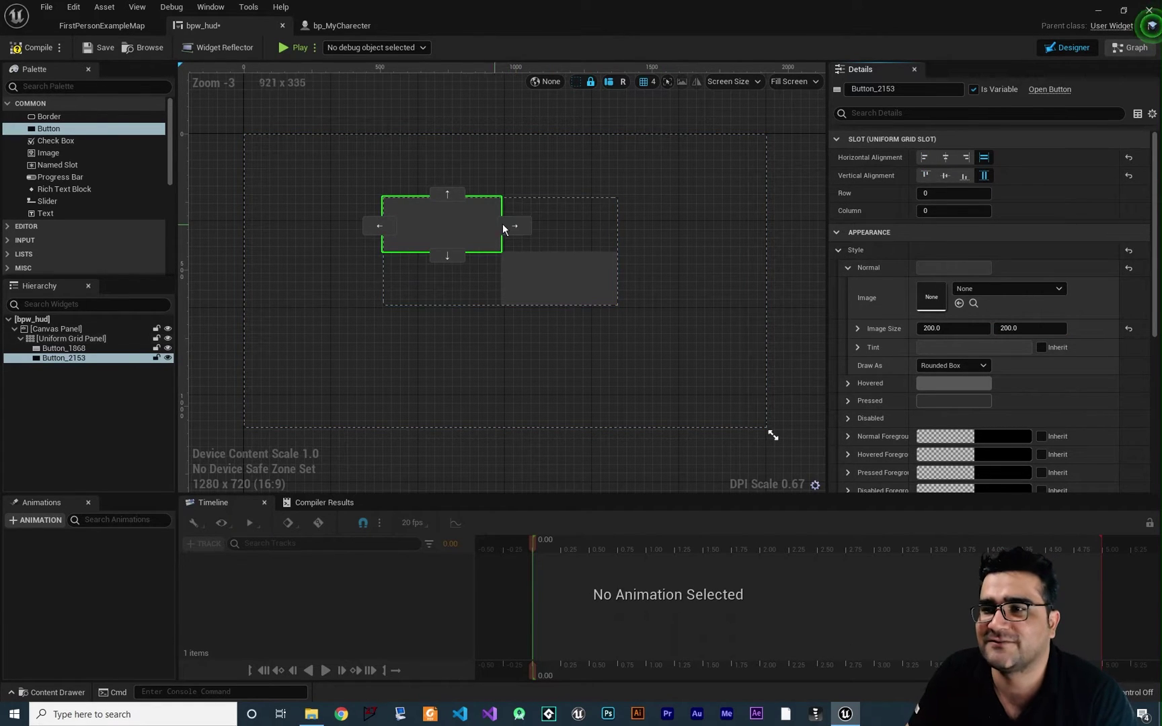
Step: Place the second button in the bottom-left cell at row 1, column 0
click(523, 231)
click(498, 225)
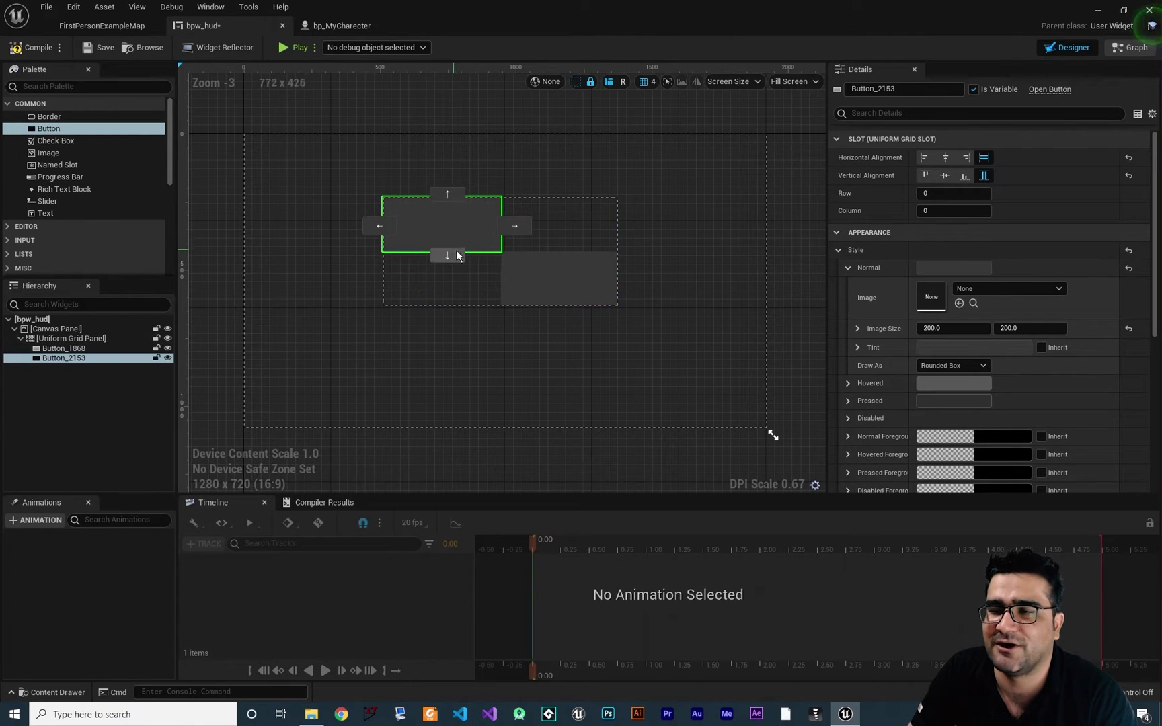
click(515, 227)
drag(509, 229, 466, 275)
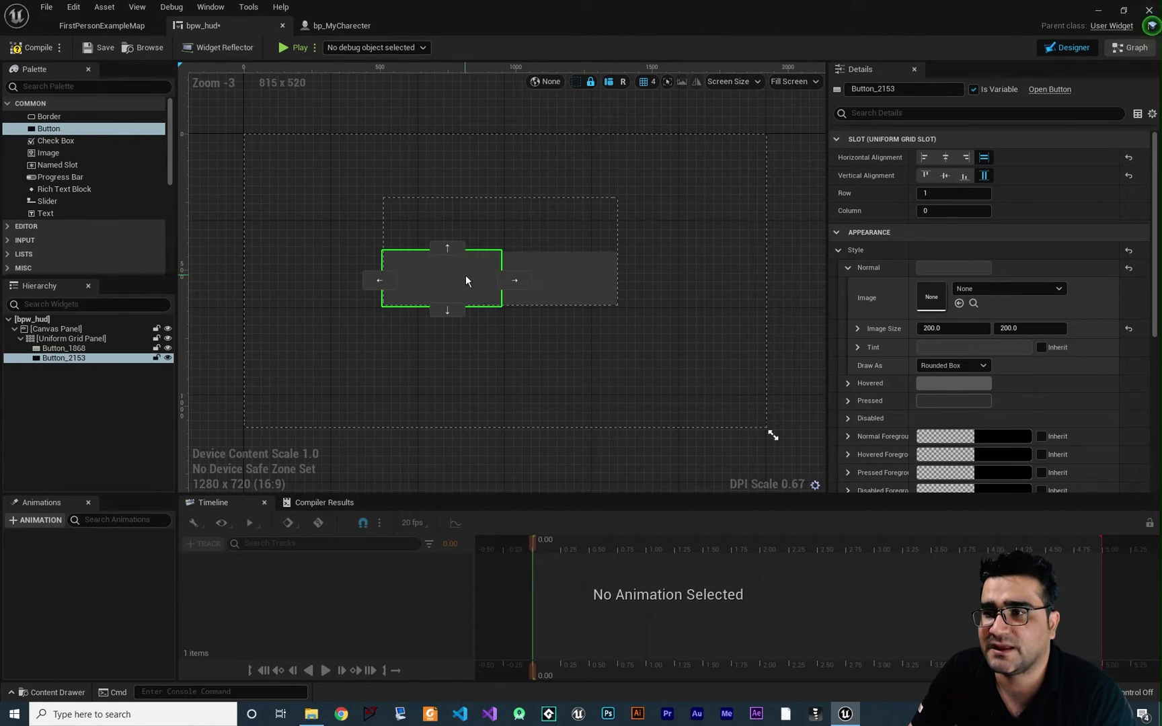
click(435, 215)
Step: Delete the Uniform Grid Panel and its buttons, then add an enlarged Grid Panel near the canvas centre
click(497, 229)
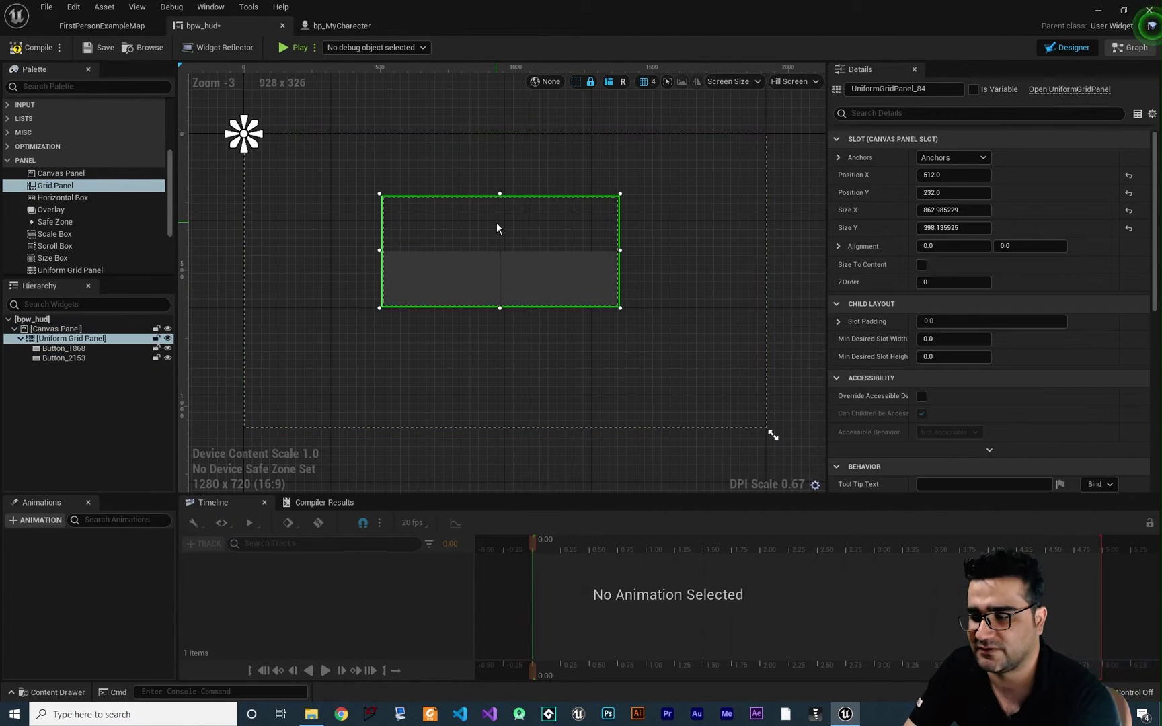
key(Delete)
drag(68, 190, 688, 368)
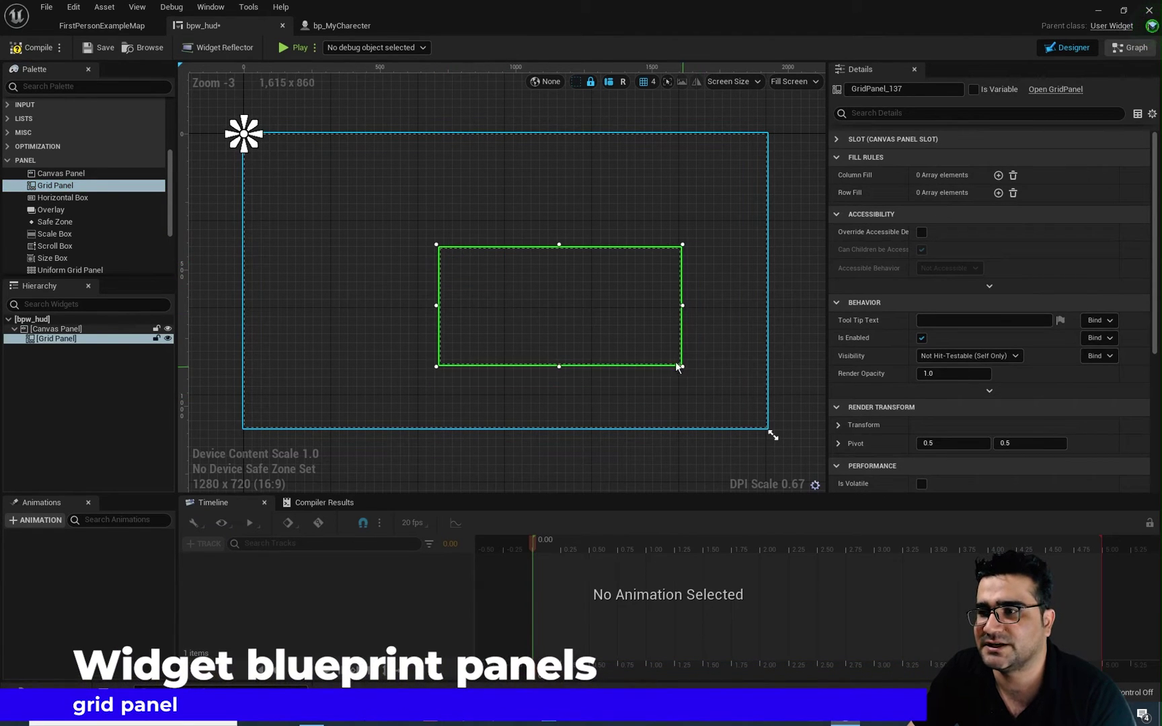
drag(564, 308, 507, 265)
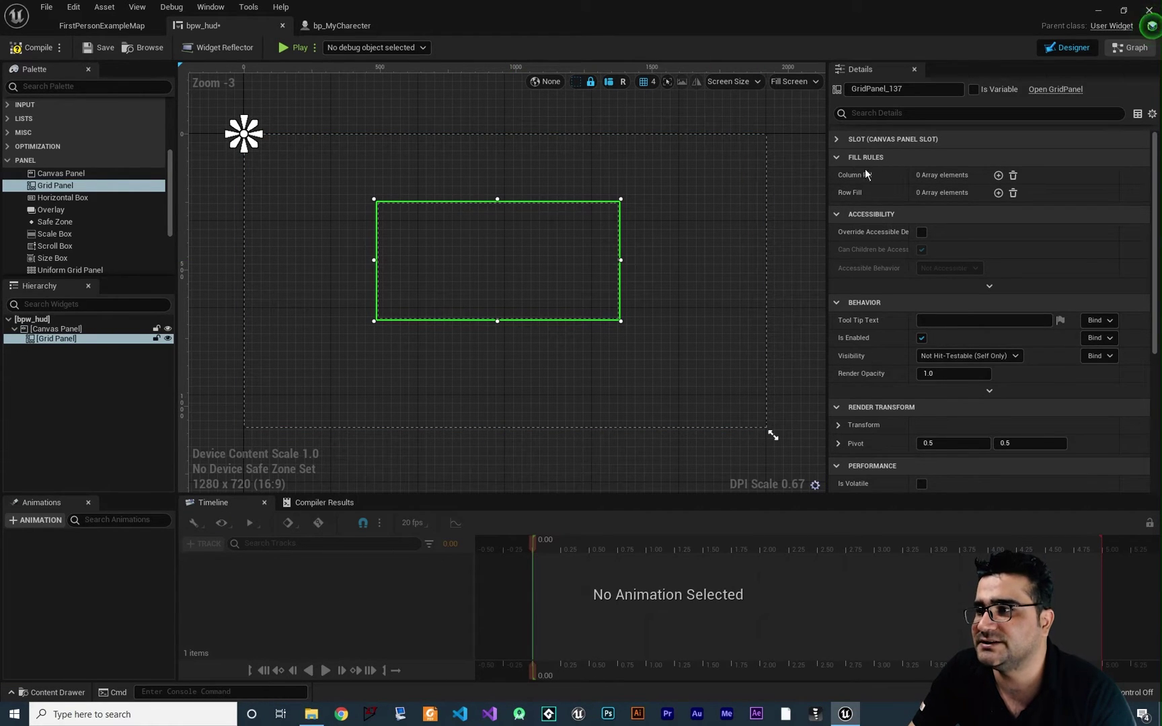
Step: Collapse the Details categories and add two Column Fill and two Row Fill entries under Fill Rules
click(1152, 114)
click(1002, 205)
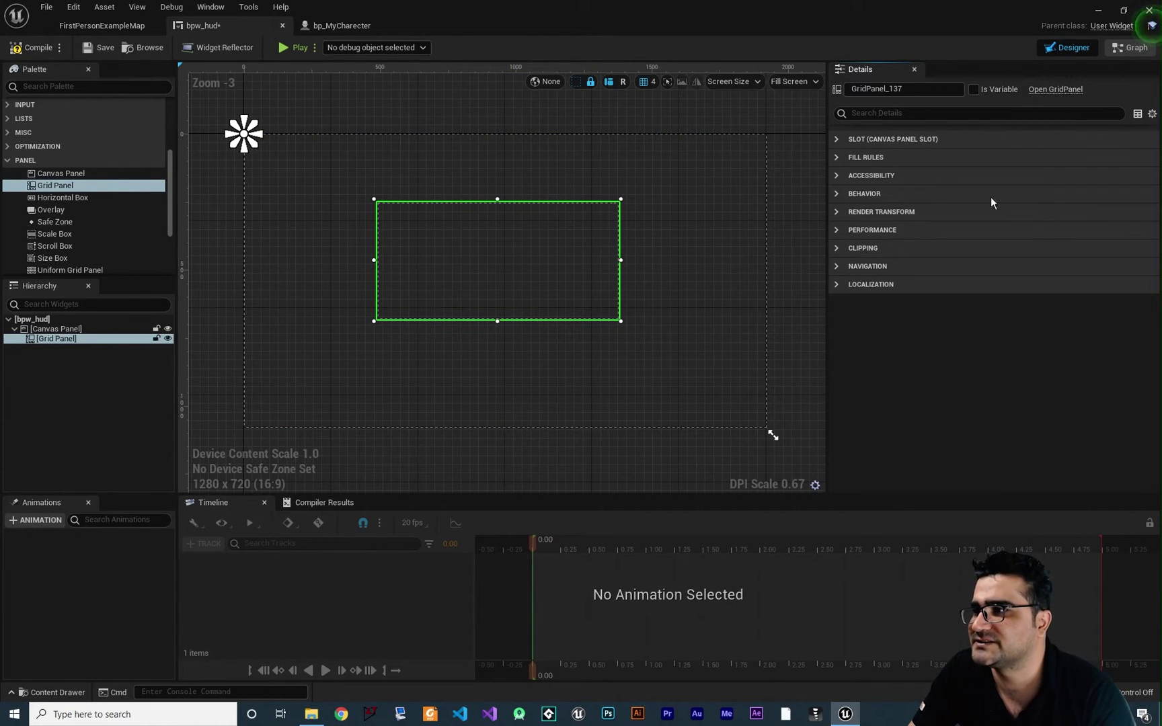
click(835, 160)
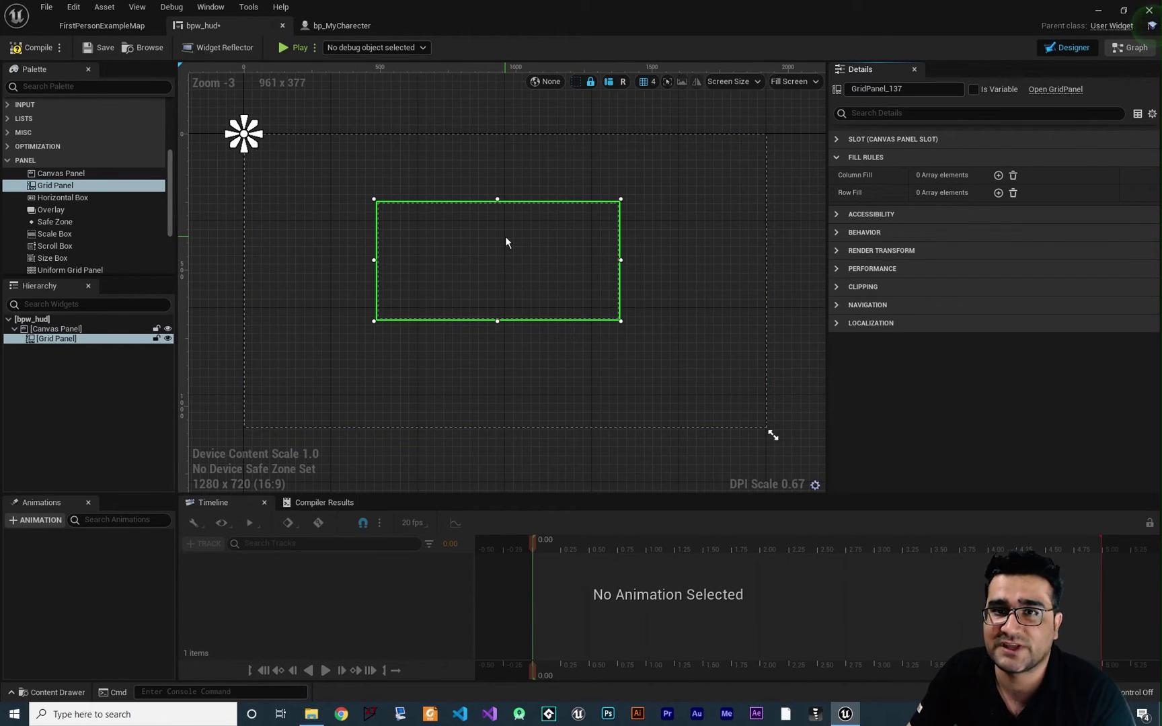
click(998, 174)
click(998, 174)
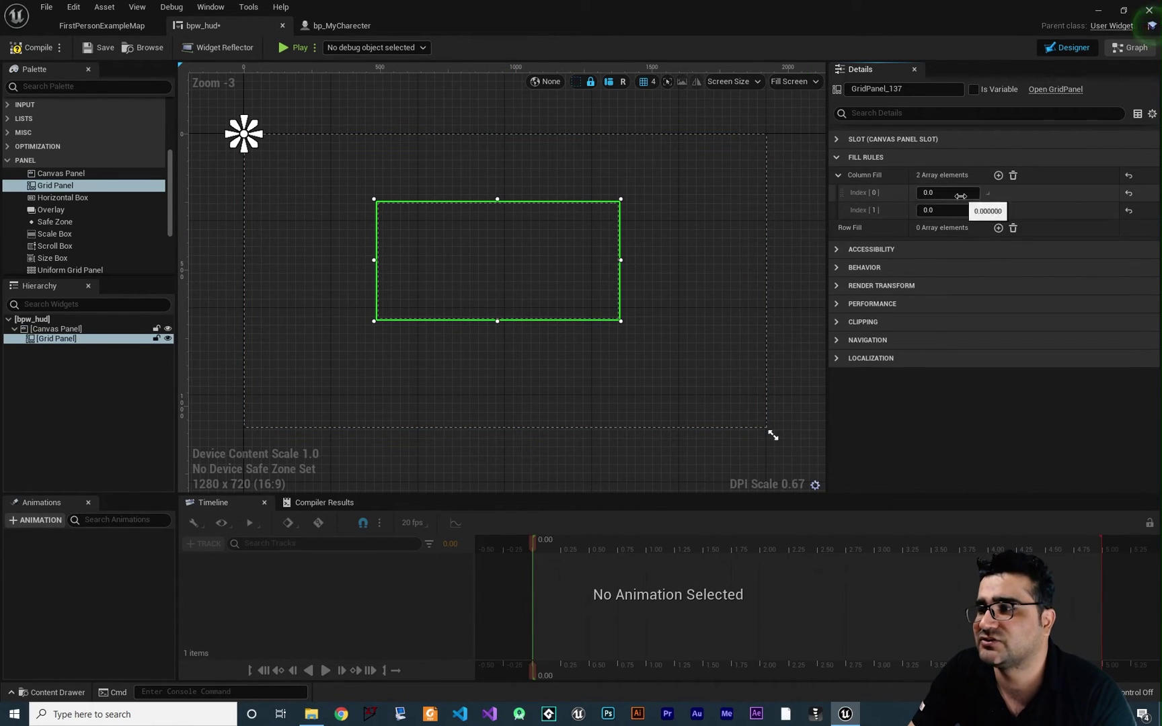
click(998, 228)
click(997, 228)
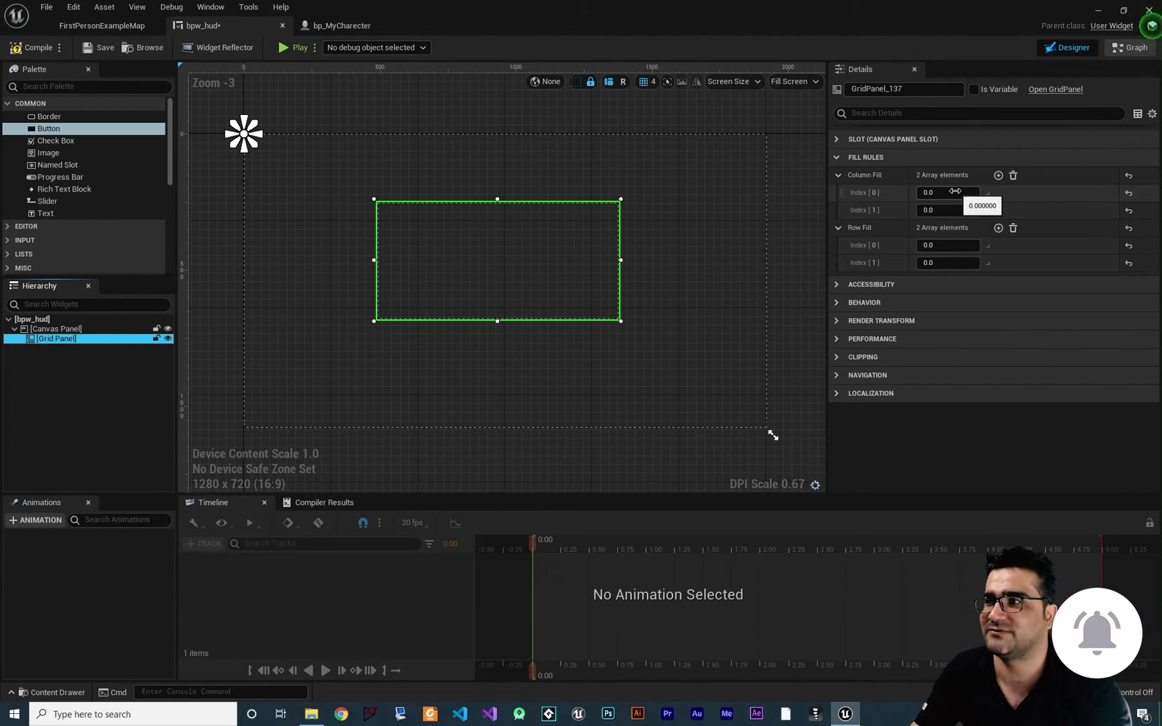
Step: Set every Column Fill and Row Fill weight to 1.0
click(955, 191)
text(1)
key(Tab)
text(1)
key(Tab)
text(1)
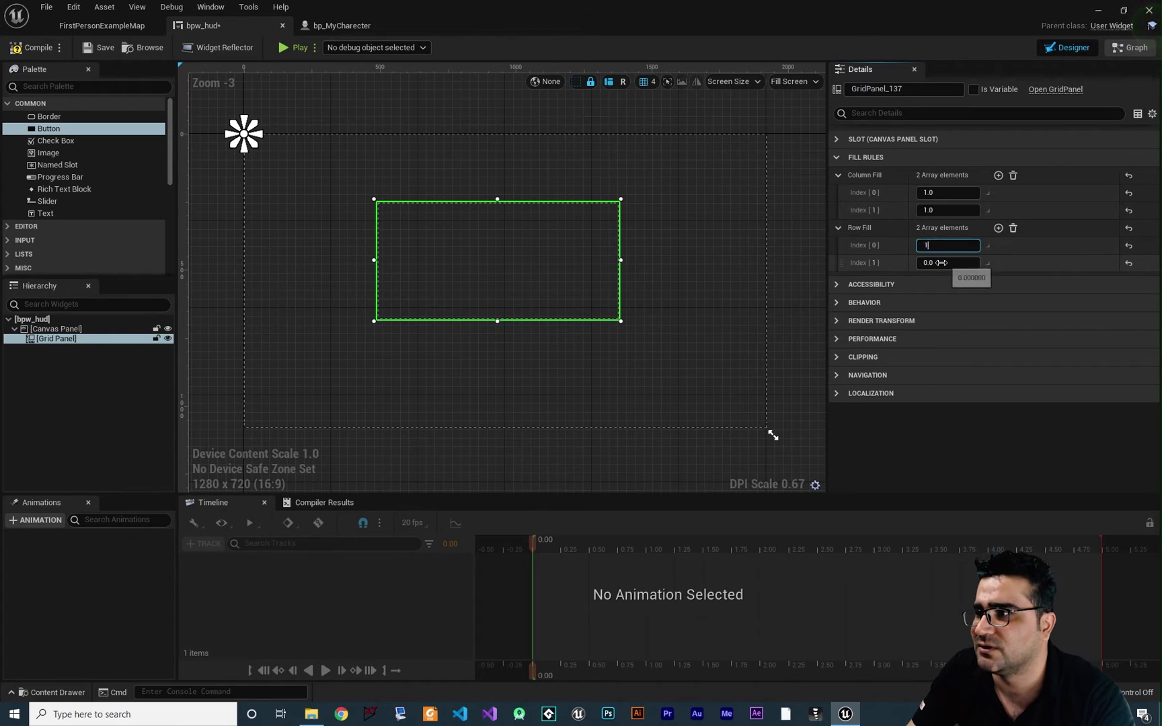
click(698, 328)
Step: Add four buttons to GridPanel_137, placing them at row/column 0/0, 0/1, 1/0 and 1/1
click(55, 339)
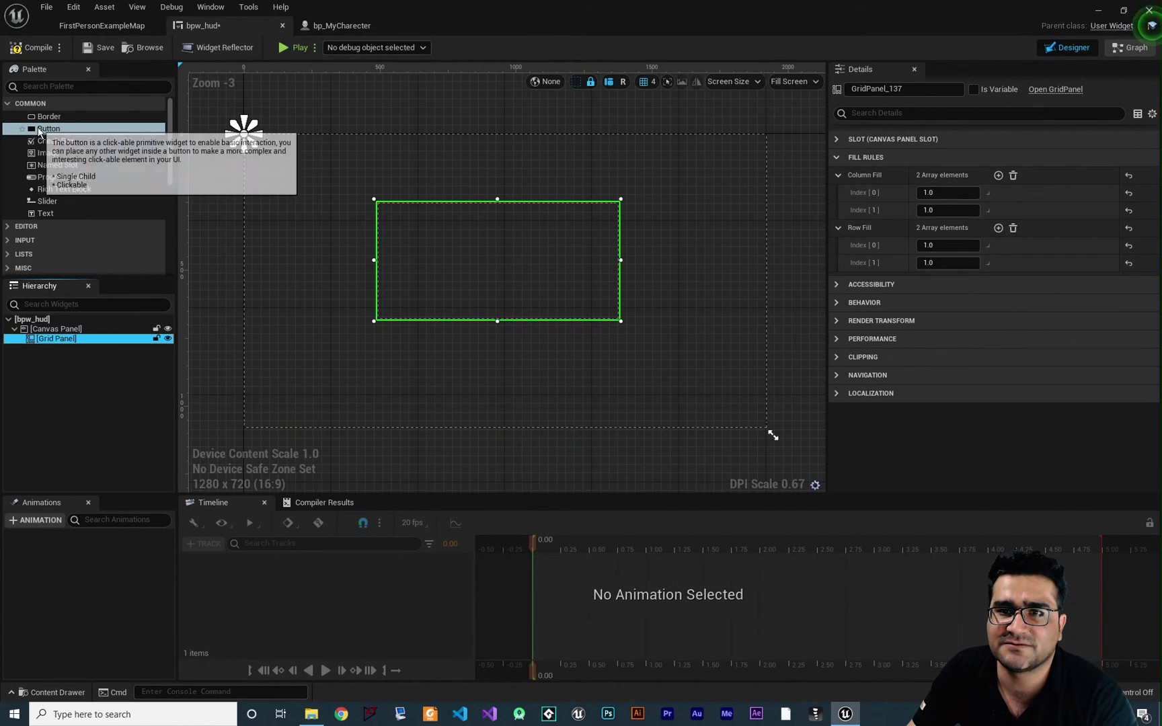
drag(49, 129, 66, 343)
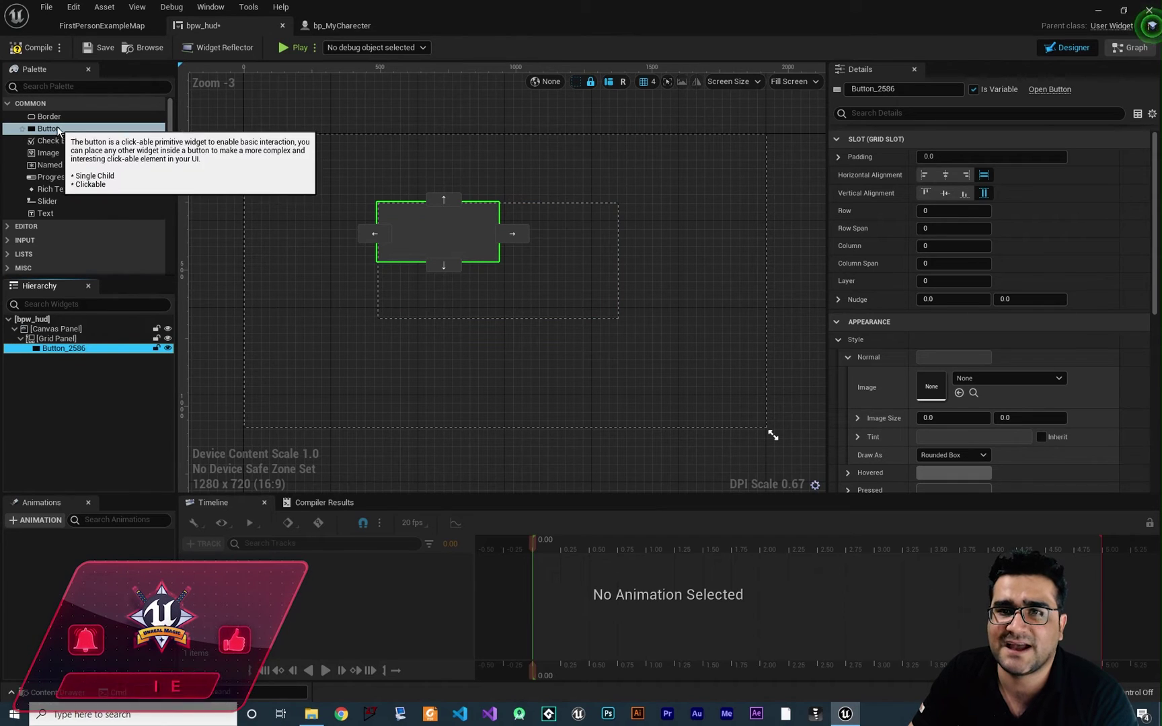
drag(49, 129, 64, 340)
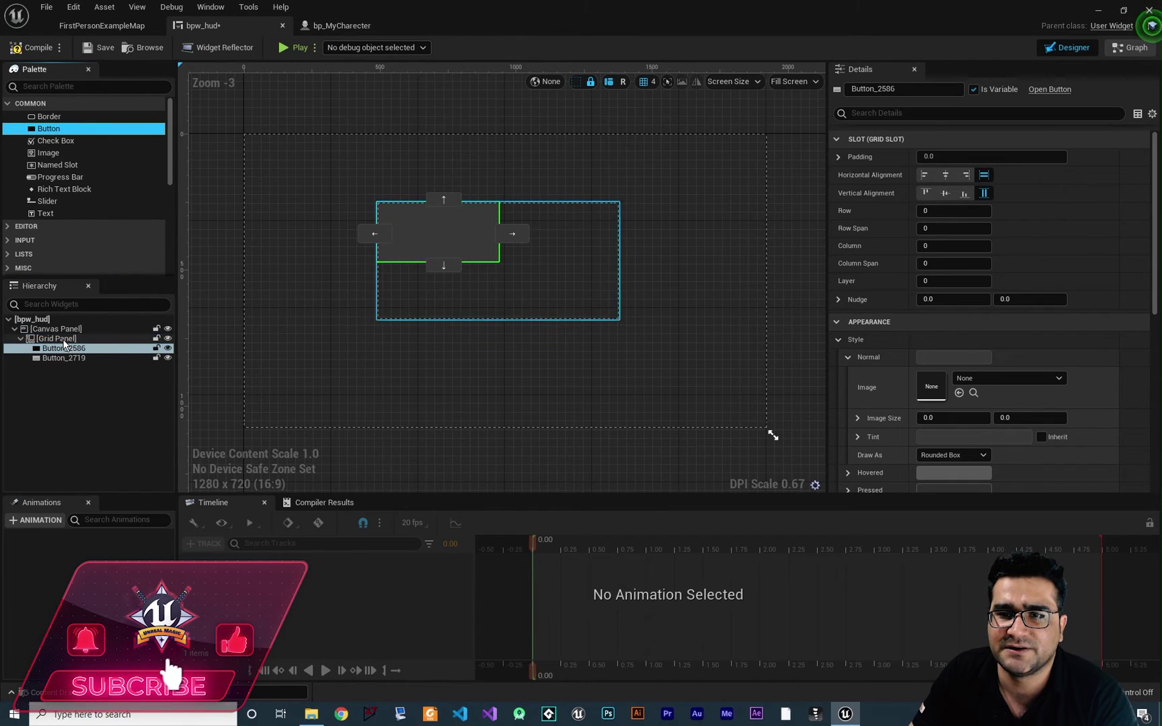
click(512, 234)
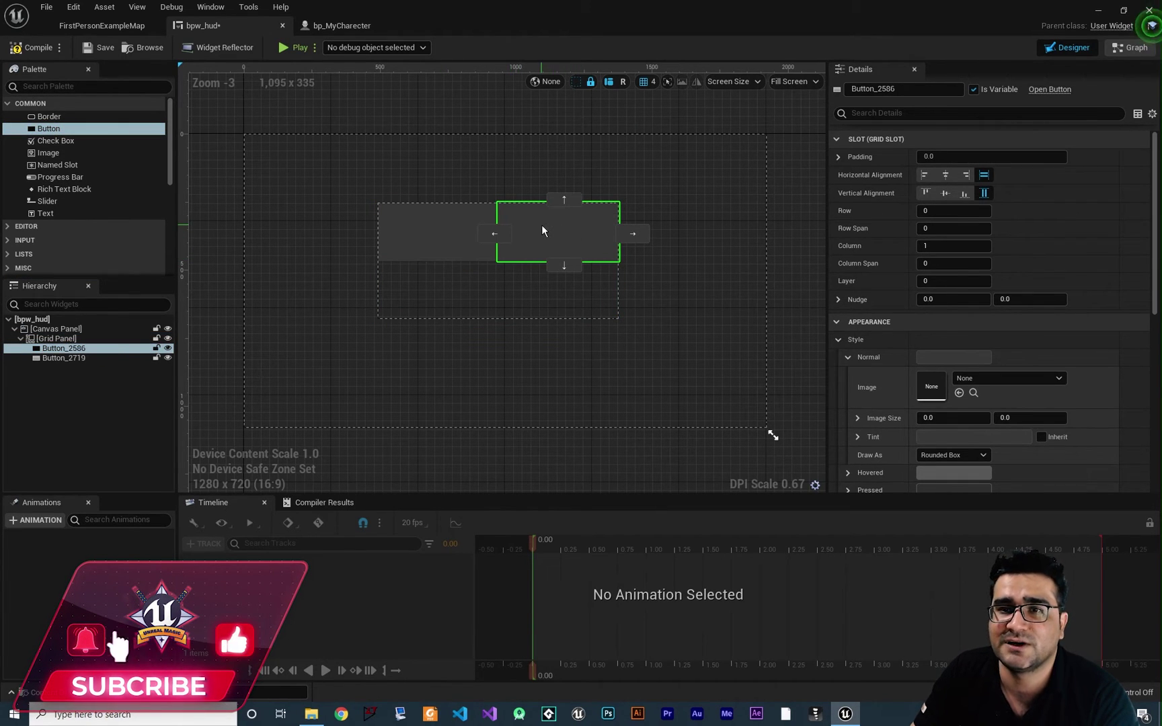
drag(49, 129, 62, 339)
click(449, 266)
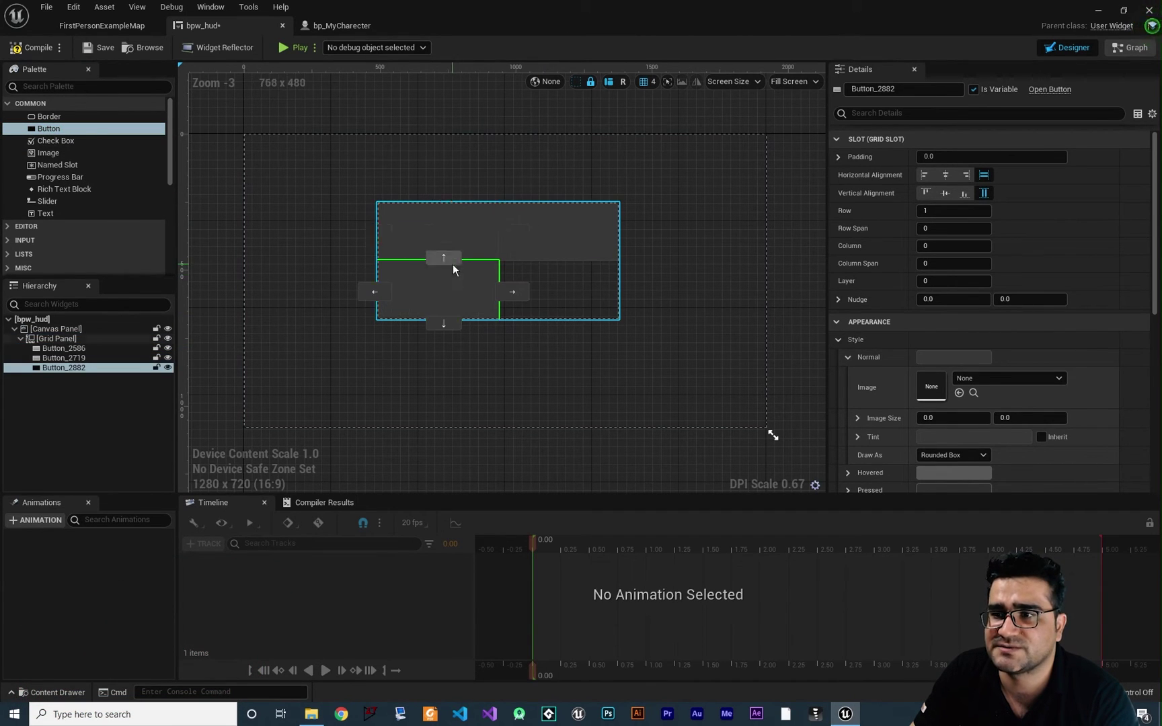
drag(49, 129, 62, 339)
click(512, 235)
click(562, 267)
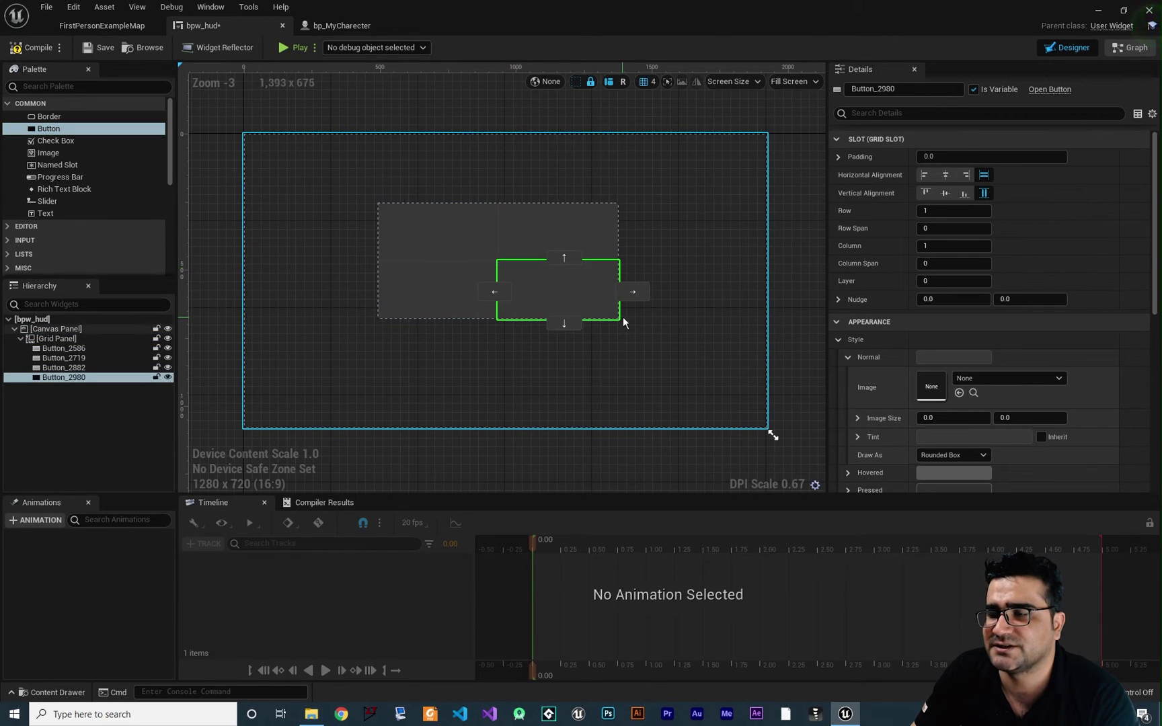
click(675, 287)
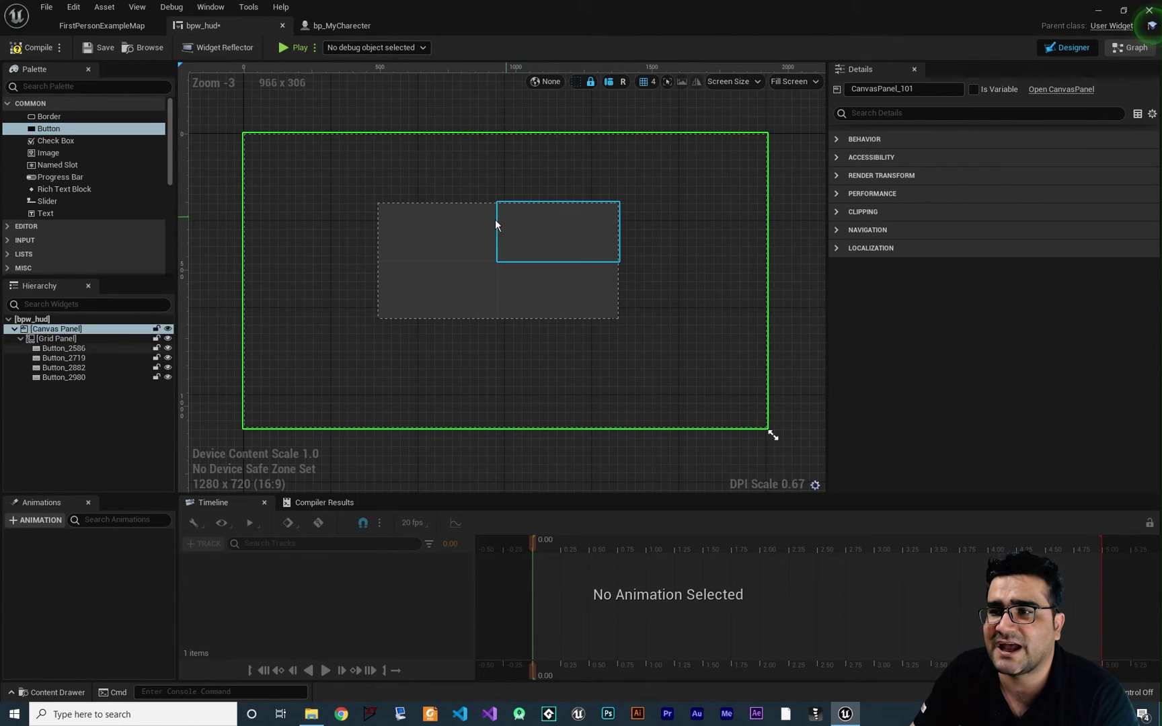
Step: Set GridPanel_137's first Column Fill weight to 0.5, moving on to the first Row Fill weight
click(55, 338)
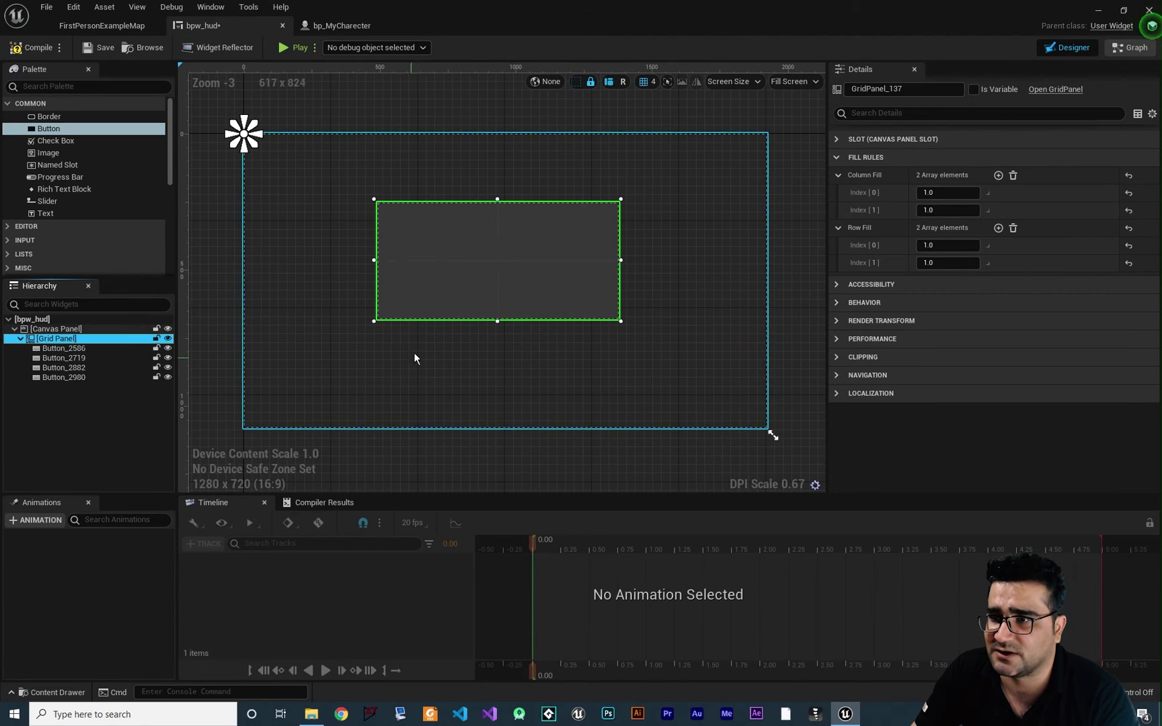
click(948, 193)
text(0.5)
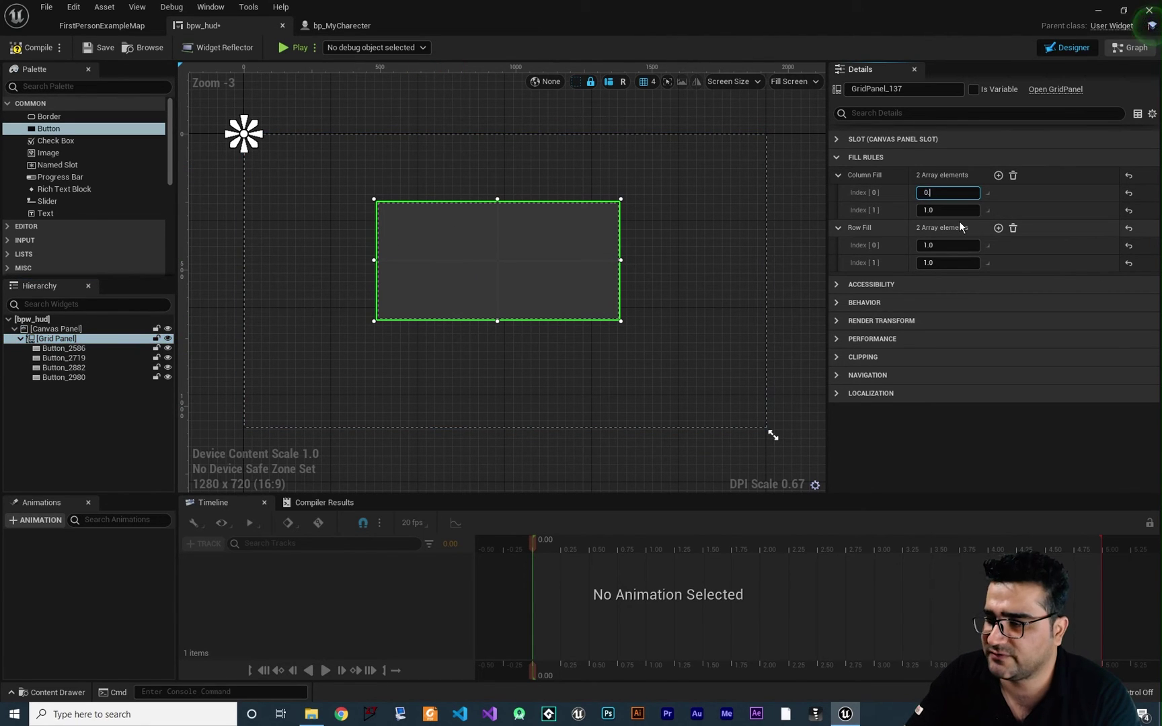
key(Return)
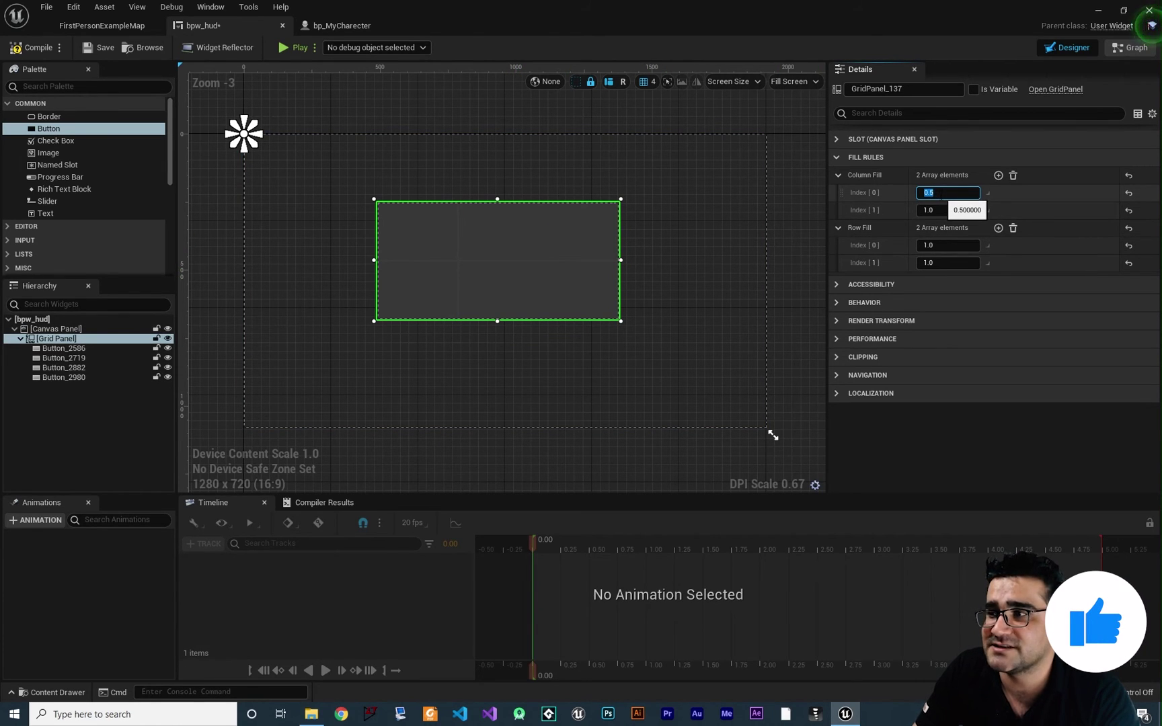
key(Tab)
key(Tab)
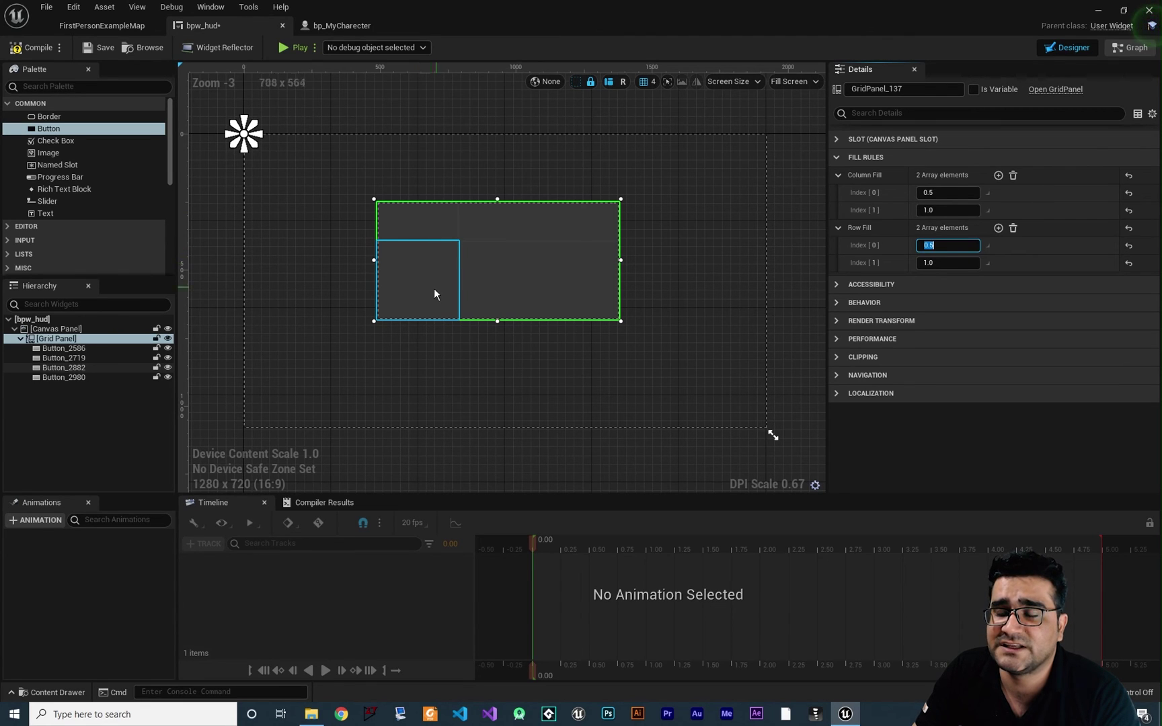
Step: Check the top-left button's cell, then edit the Grid Panel's first Row Fill weight
click(404, 248)
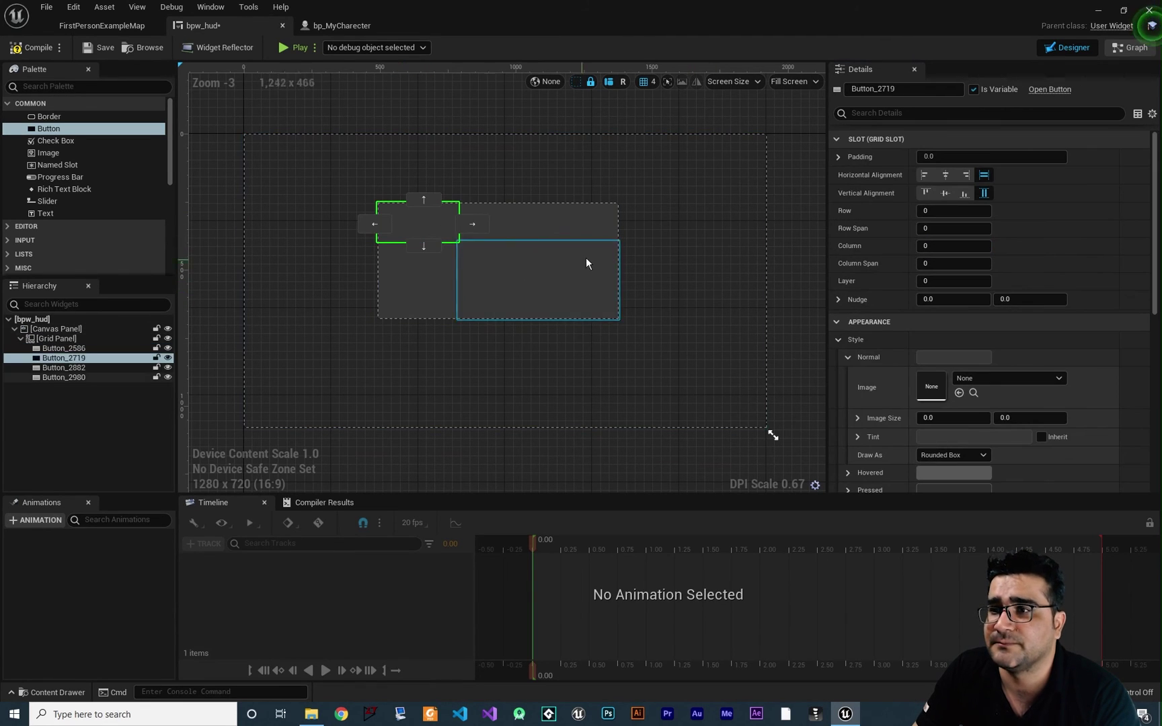
click(61, 339)
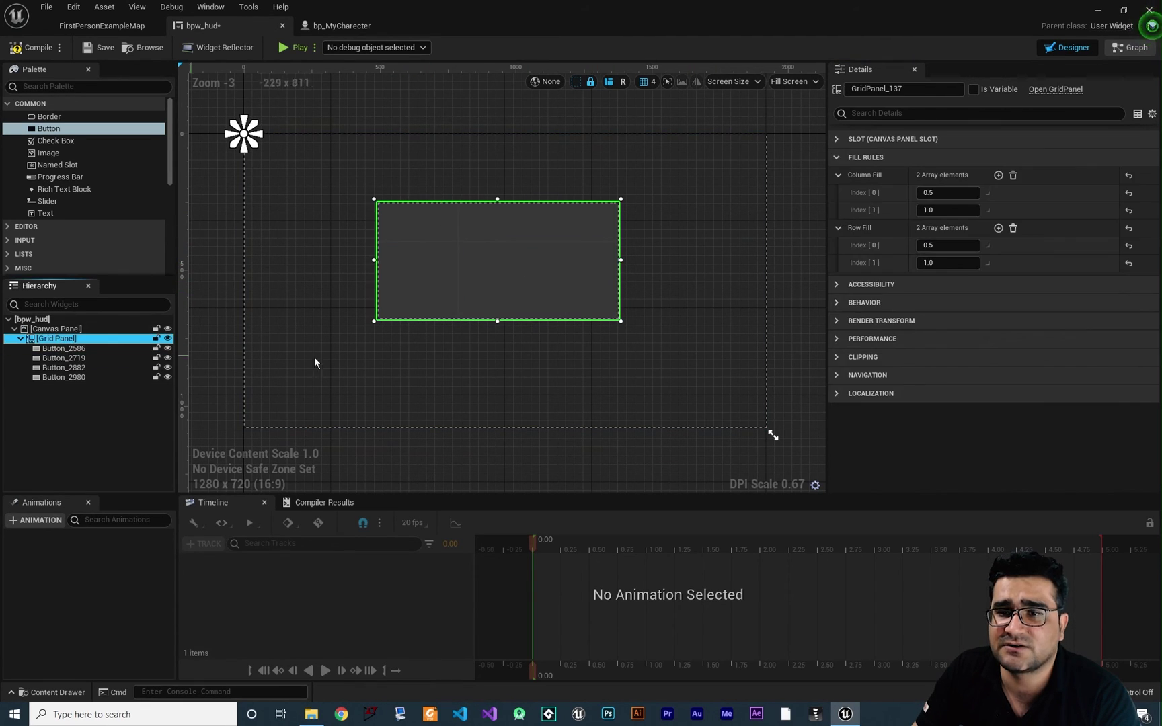
click(932, 246)
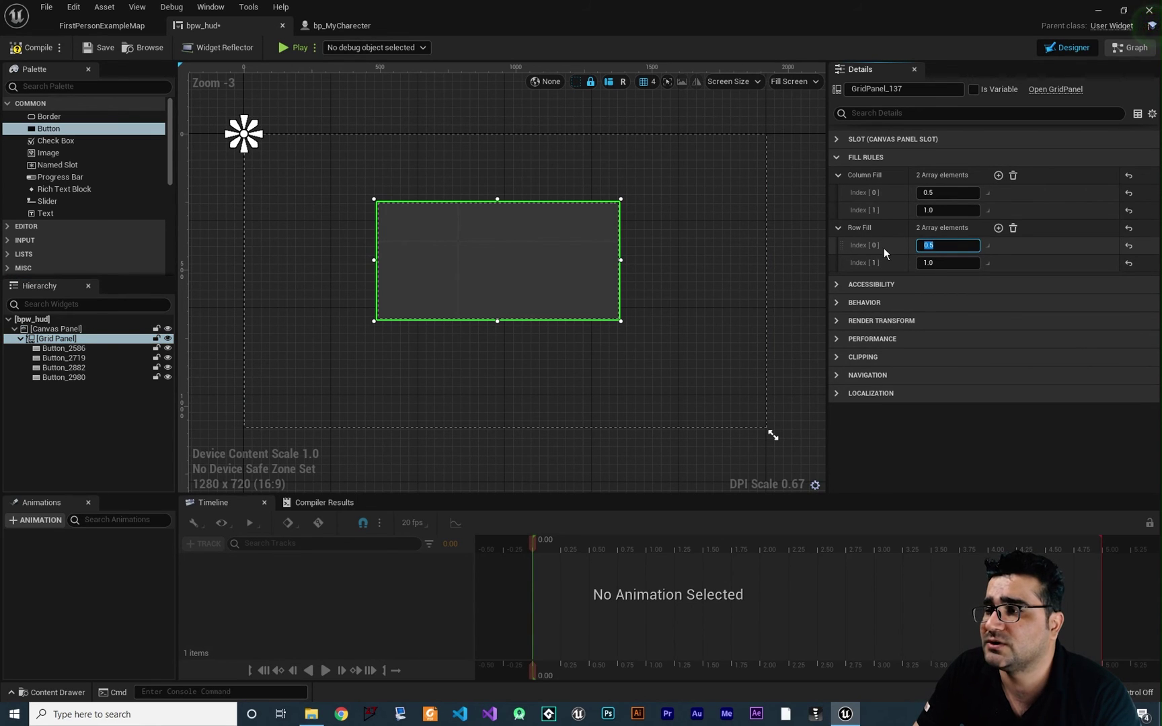